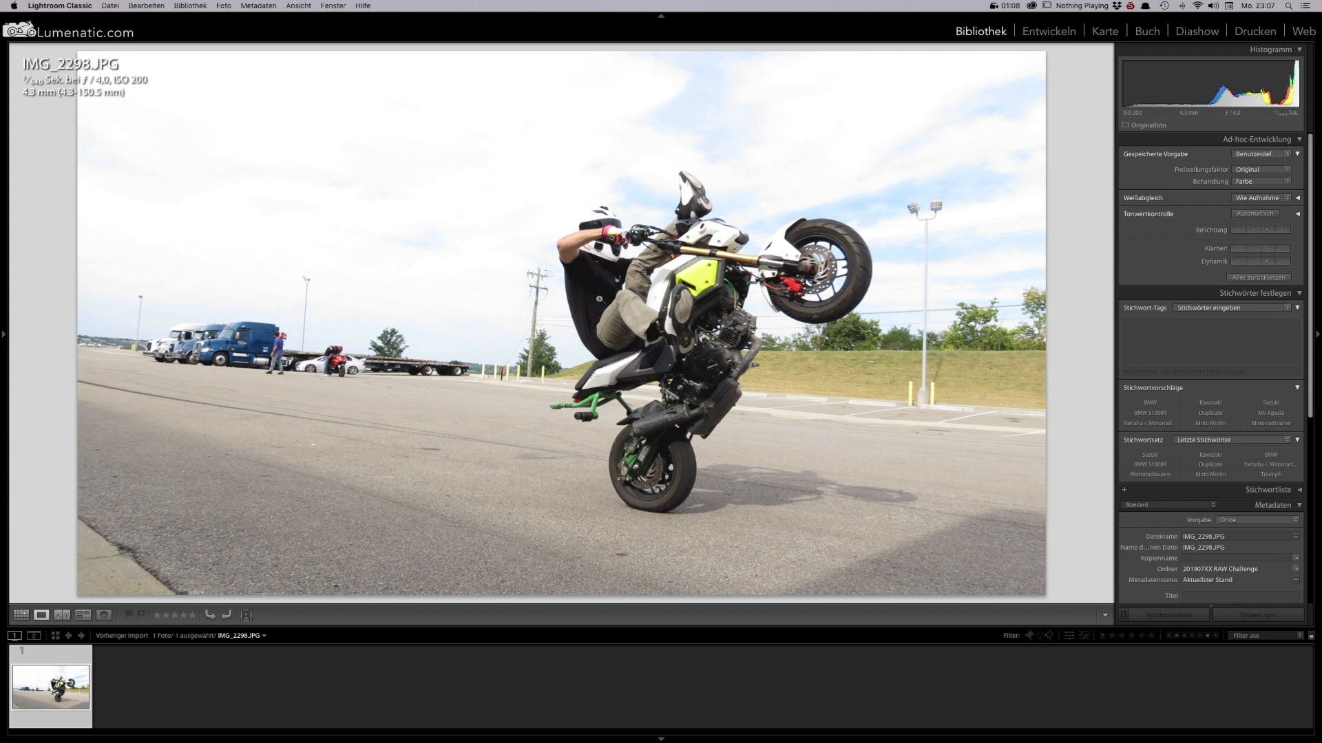
Open IMG_2298.JPG for developing, hide the history side panel and set Highlights (Lichter) to -100.
click(1051, 32)
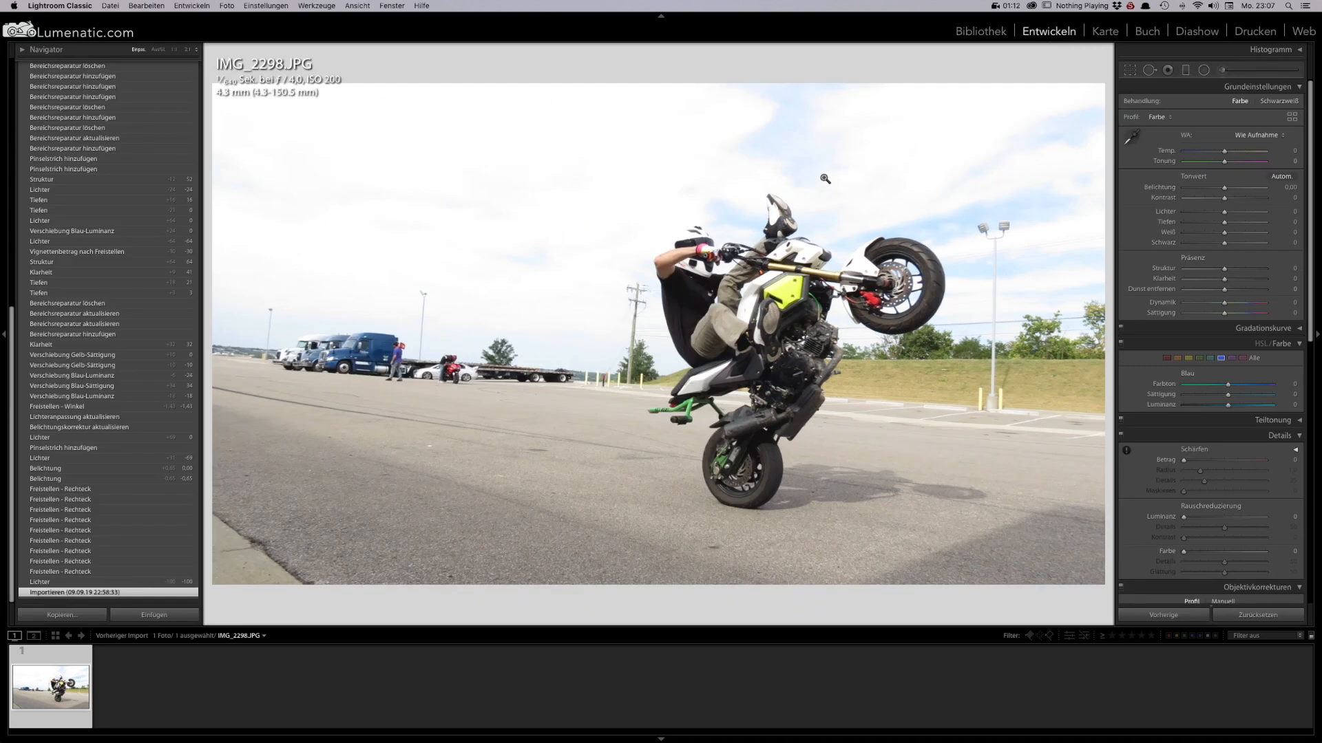
click(5, 338)
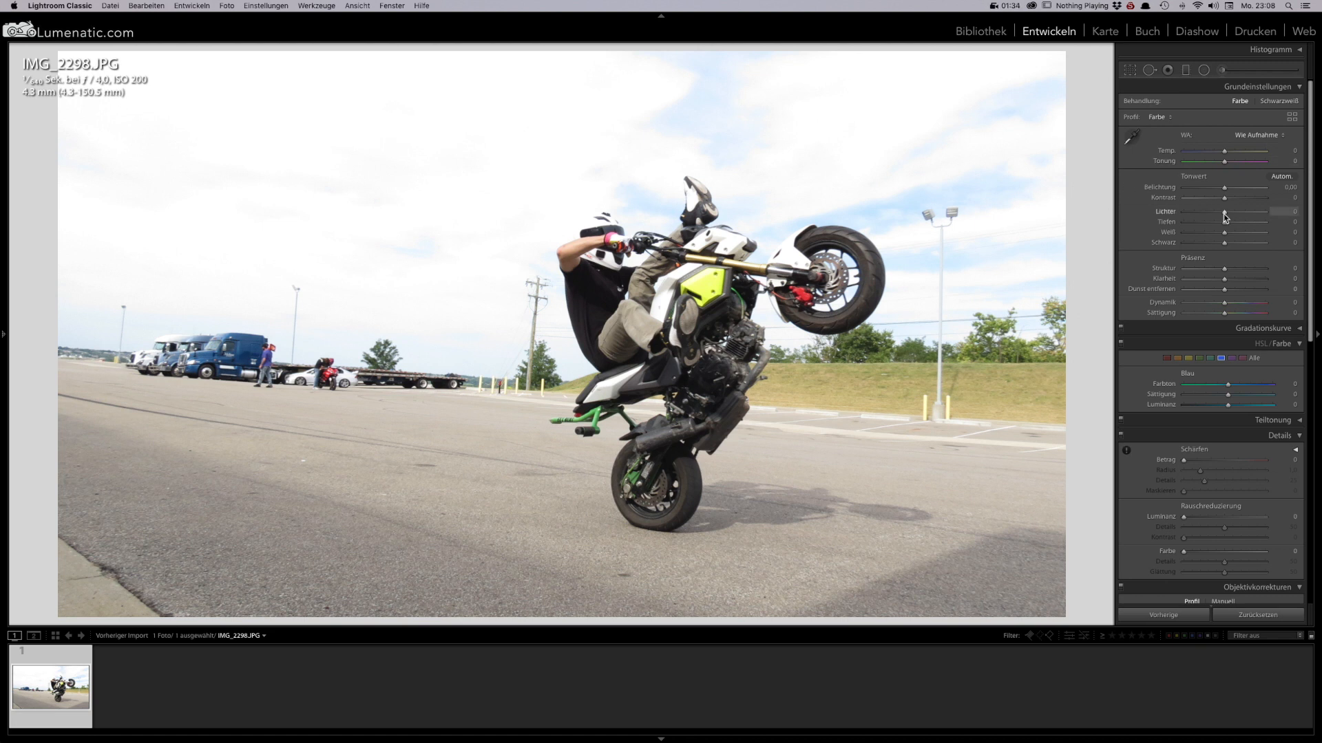
drag(1224, 216, 1159, 218)
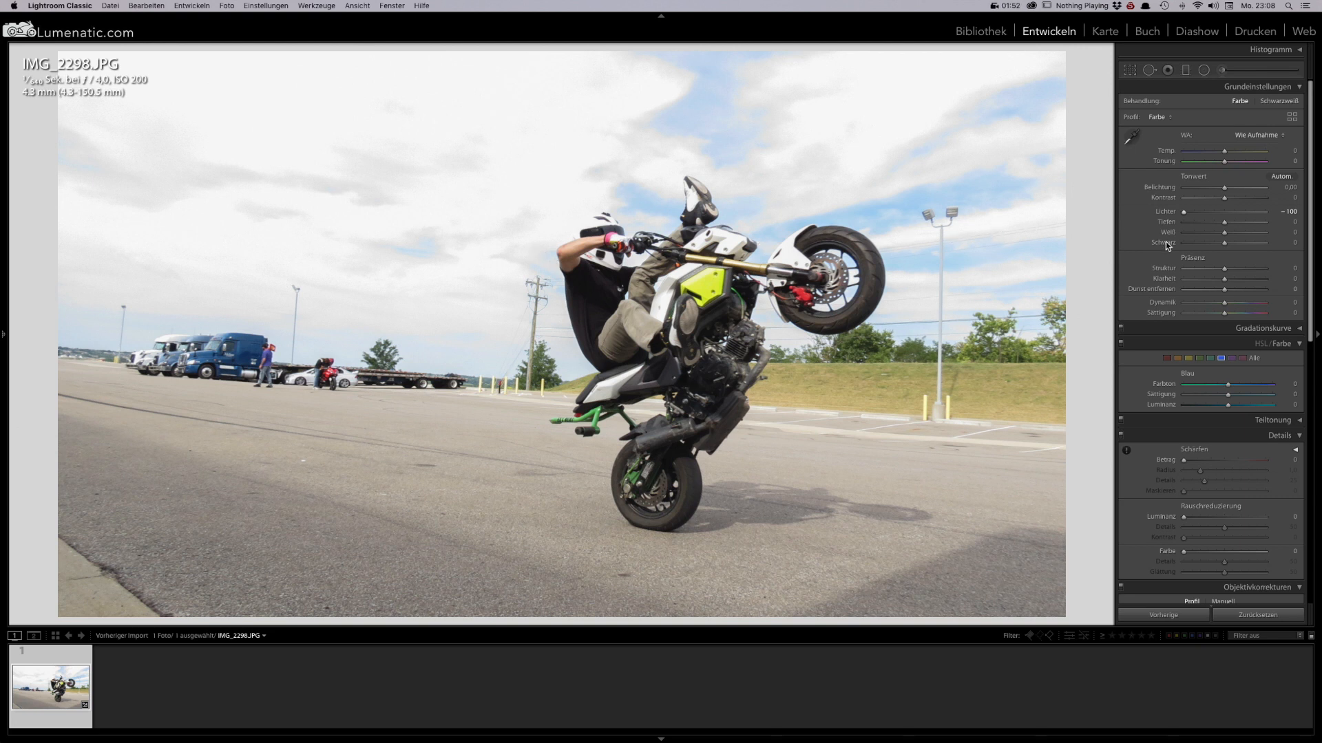
Start a crop with the 2 x 3 / 4 x 6 aspect ratio, rotate it to 0.30 and shift the photo to keep its right-hand side.
click(1131, 69)
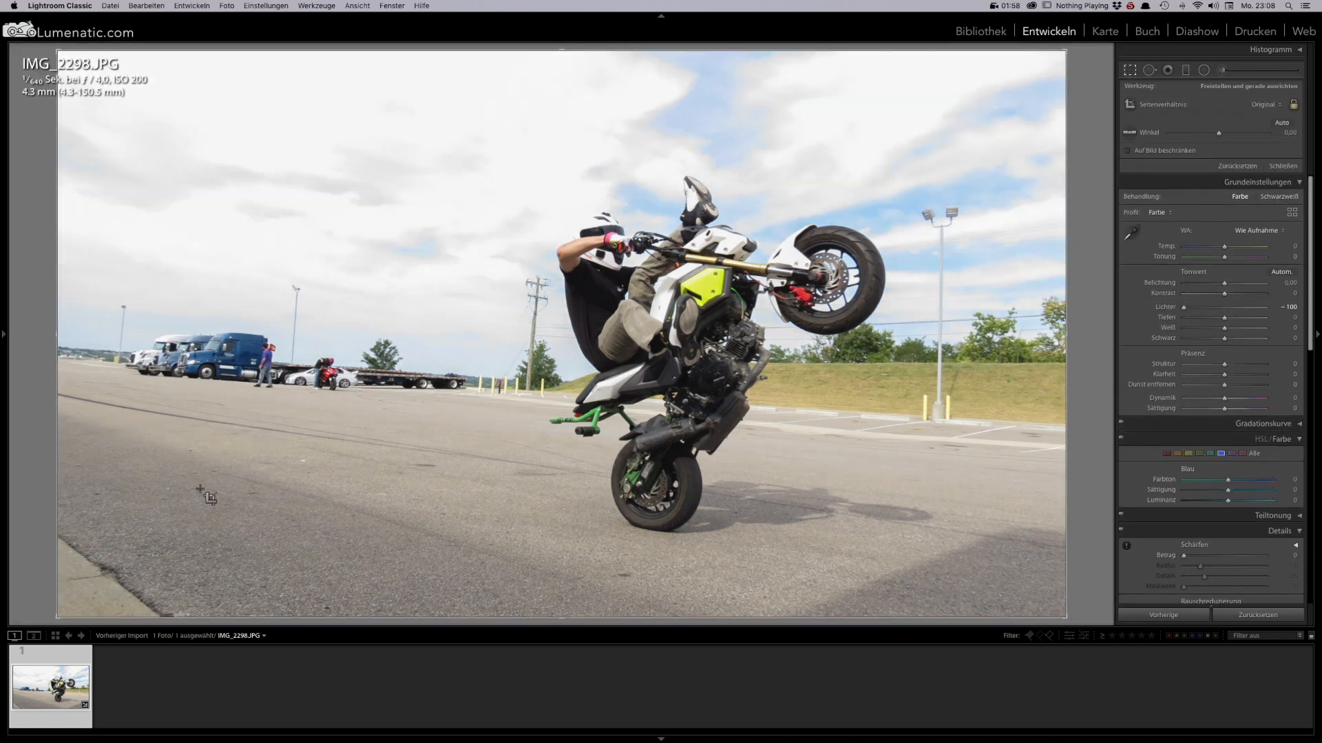
mouse_move(69, 614)
mouse_down()
mouse_move(230, 590)
mouse_move(60, 610)
mouse_up()
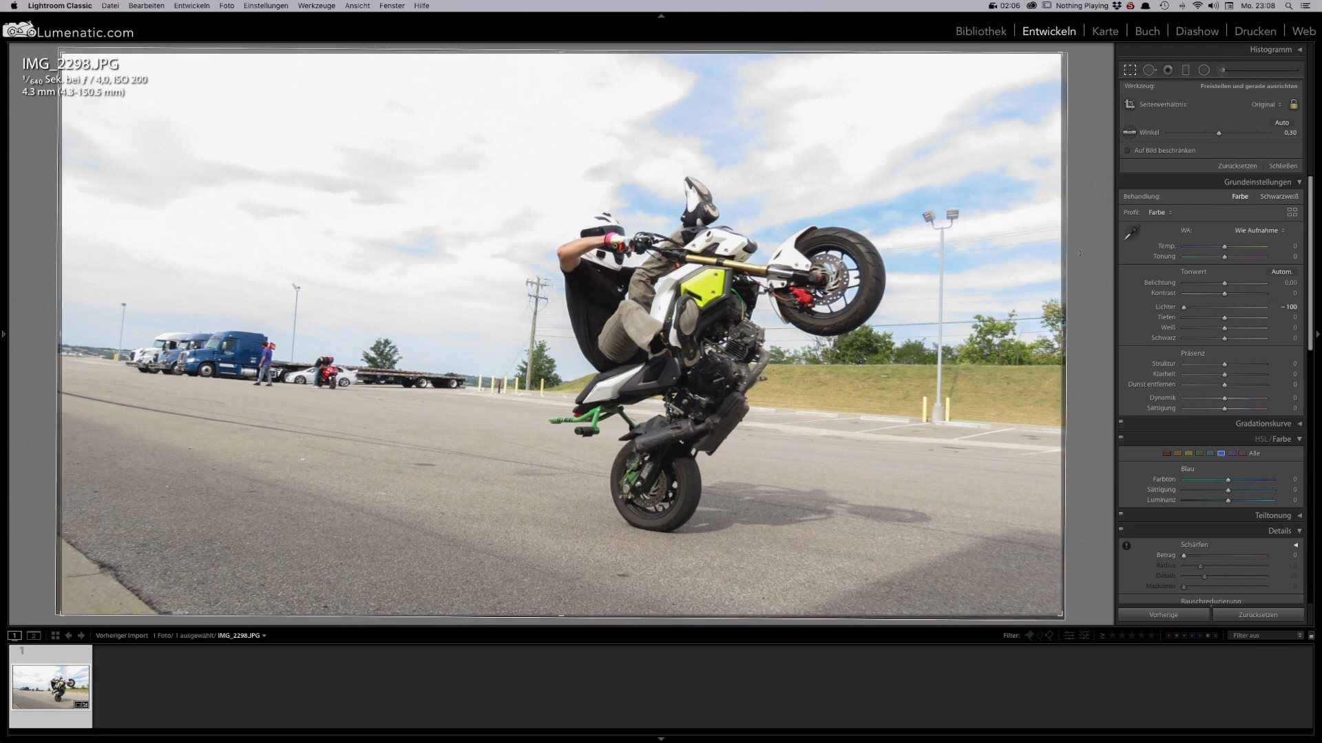
click(1263, 104)
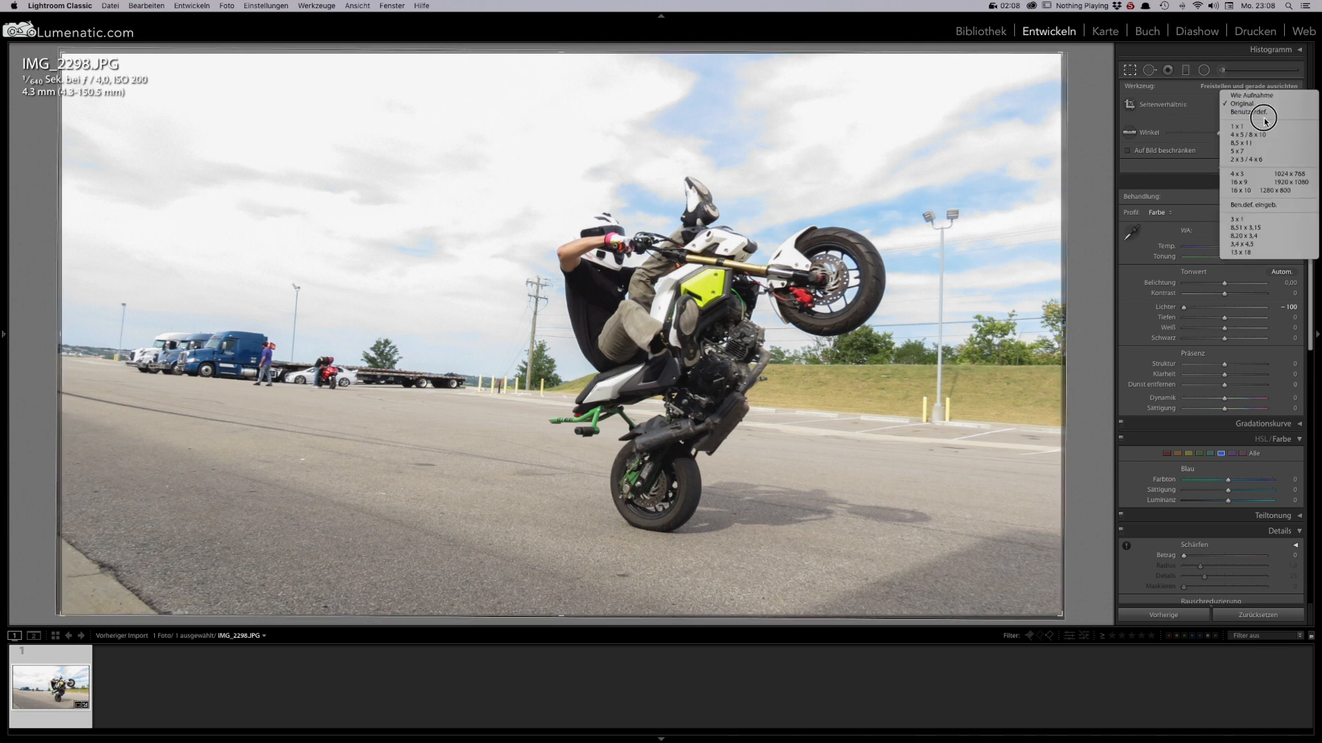
click(1249, 159)
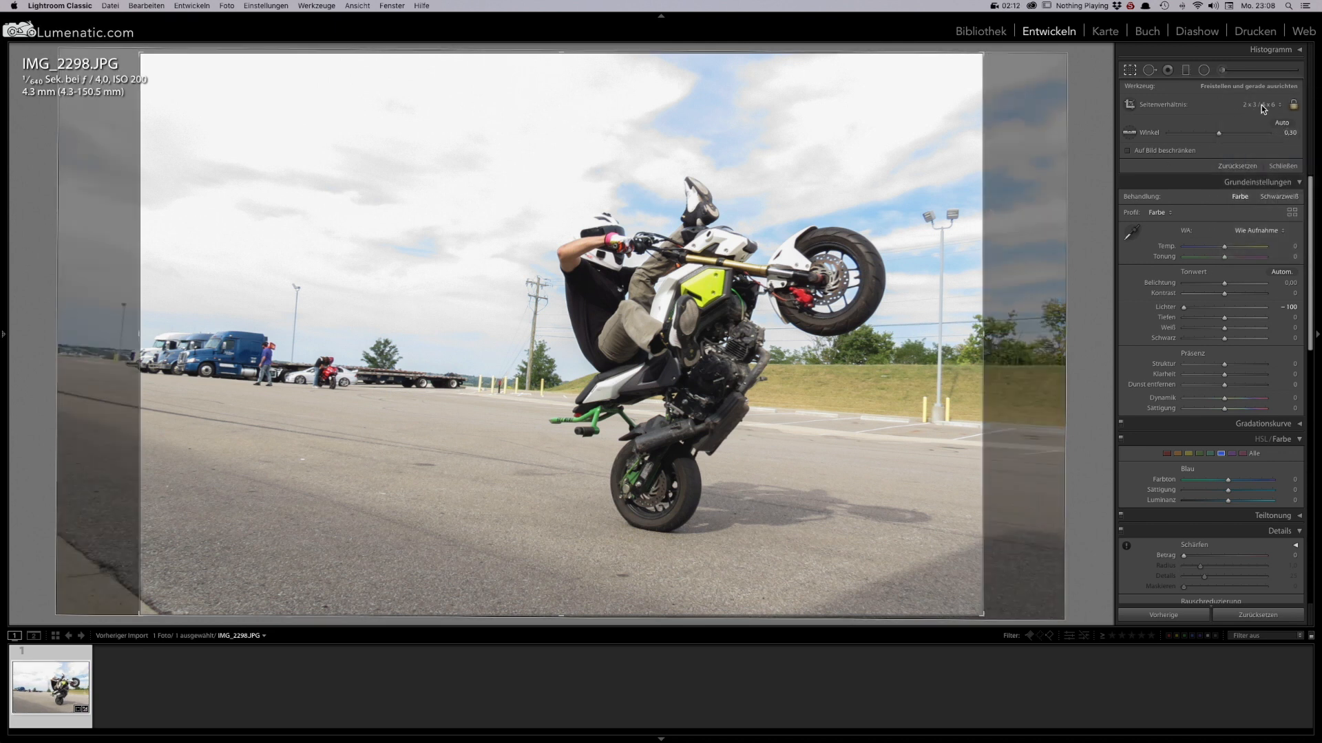
drag(457, 242, 374, 242)
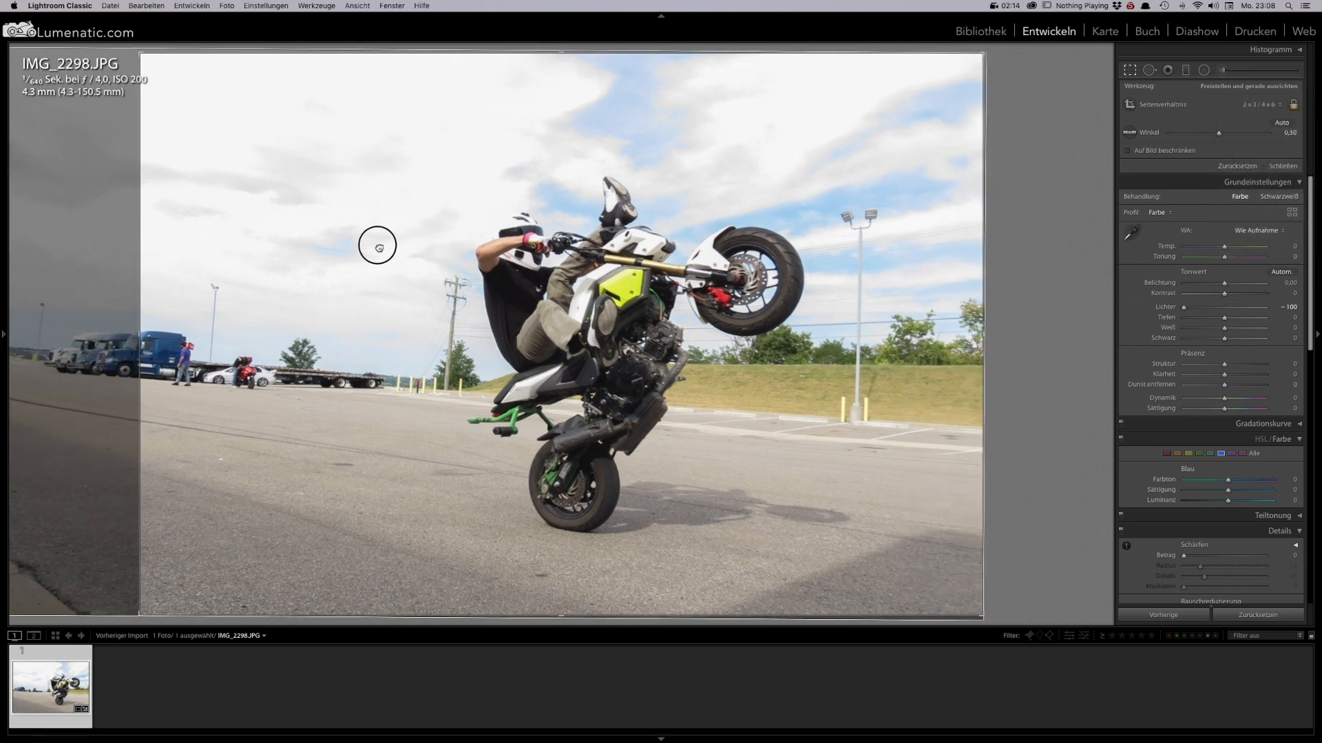
Tighten the crop around the rider and motorcycle, reposition the photo vertically, set the angle to -0.11 and apply it.
drag(131, 65, 225, 119)
drag(448, 225, 451, 293)
drag(899, 110, 899, 109)
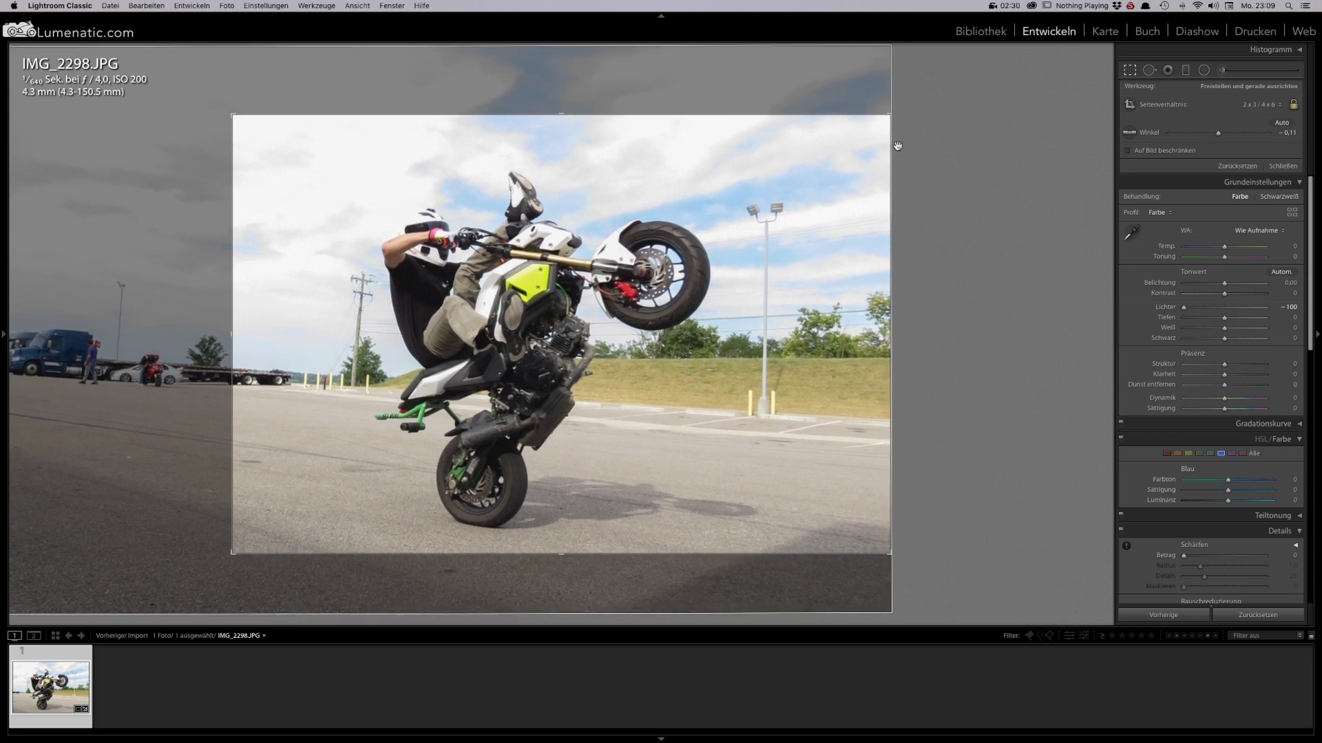
click(1131, 70)
Reopen the crop, shift the photo slightly to the right within the frame and apply it.
click(1129, 70)
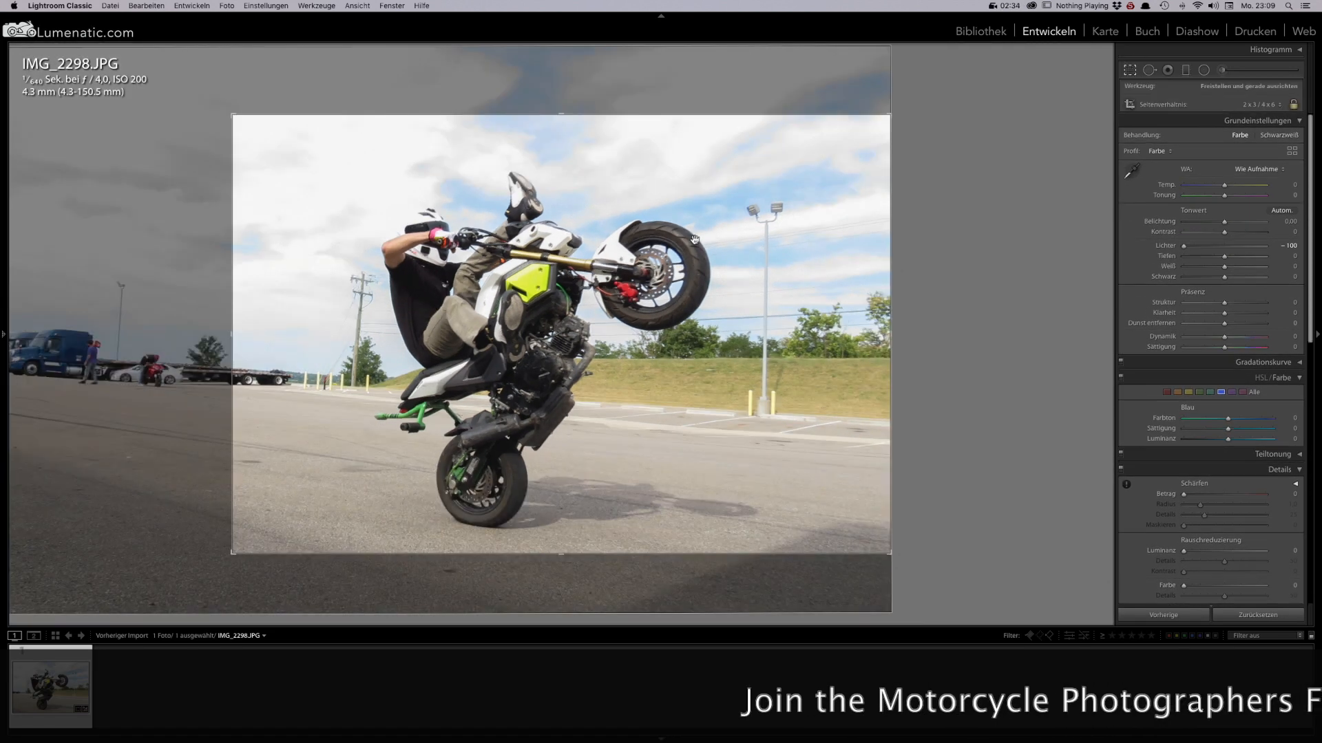
drag(674, 245, 693, 244)
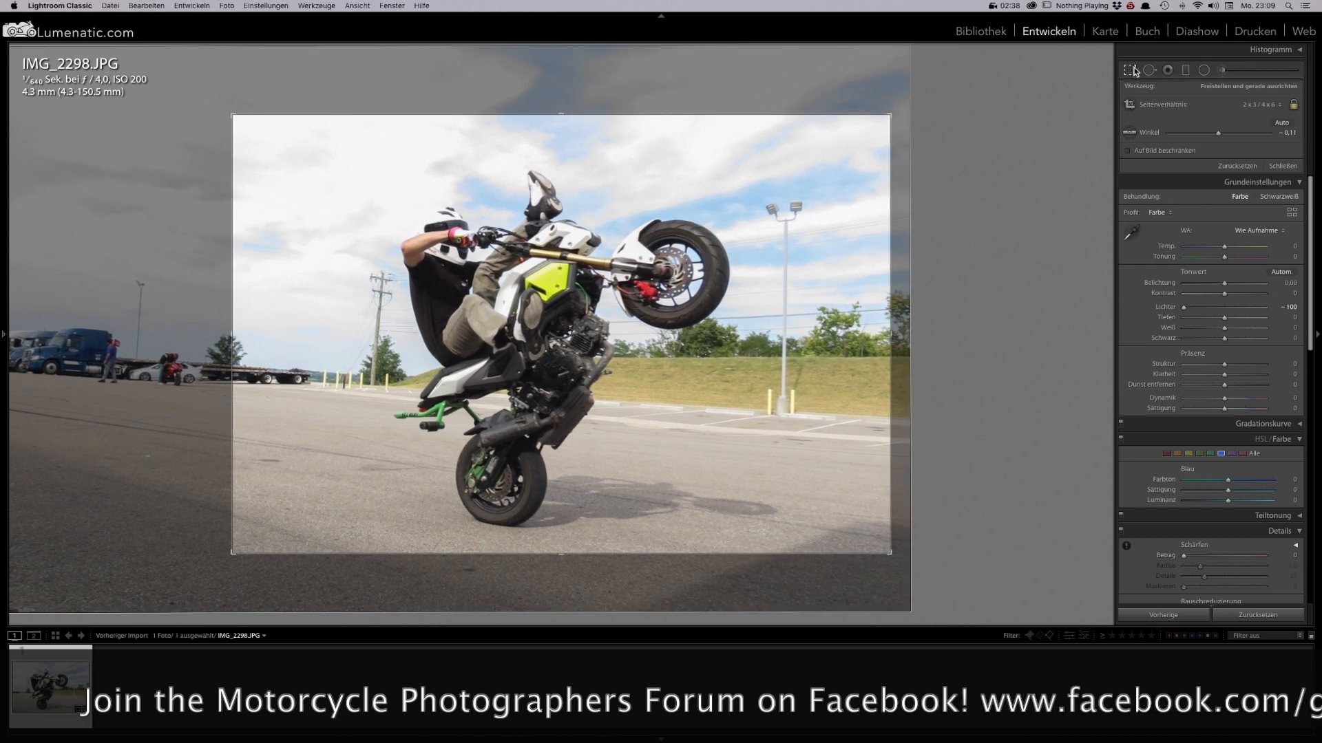
click(1131, 70)
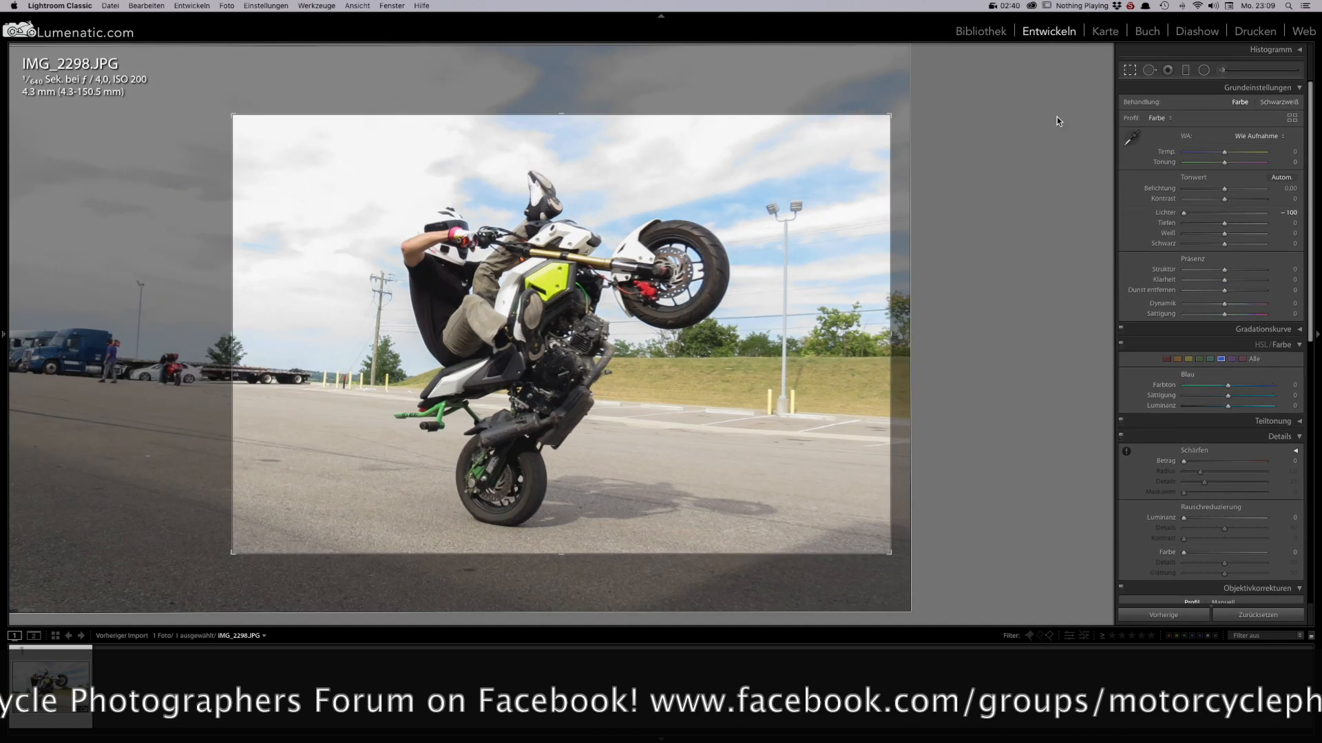
drag(688, 244, 695, 248)
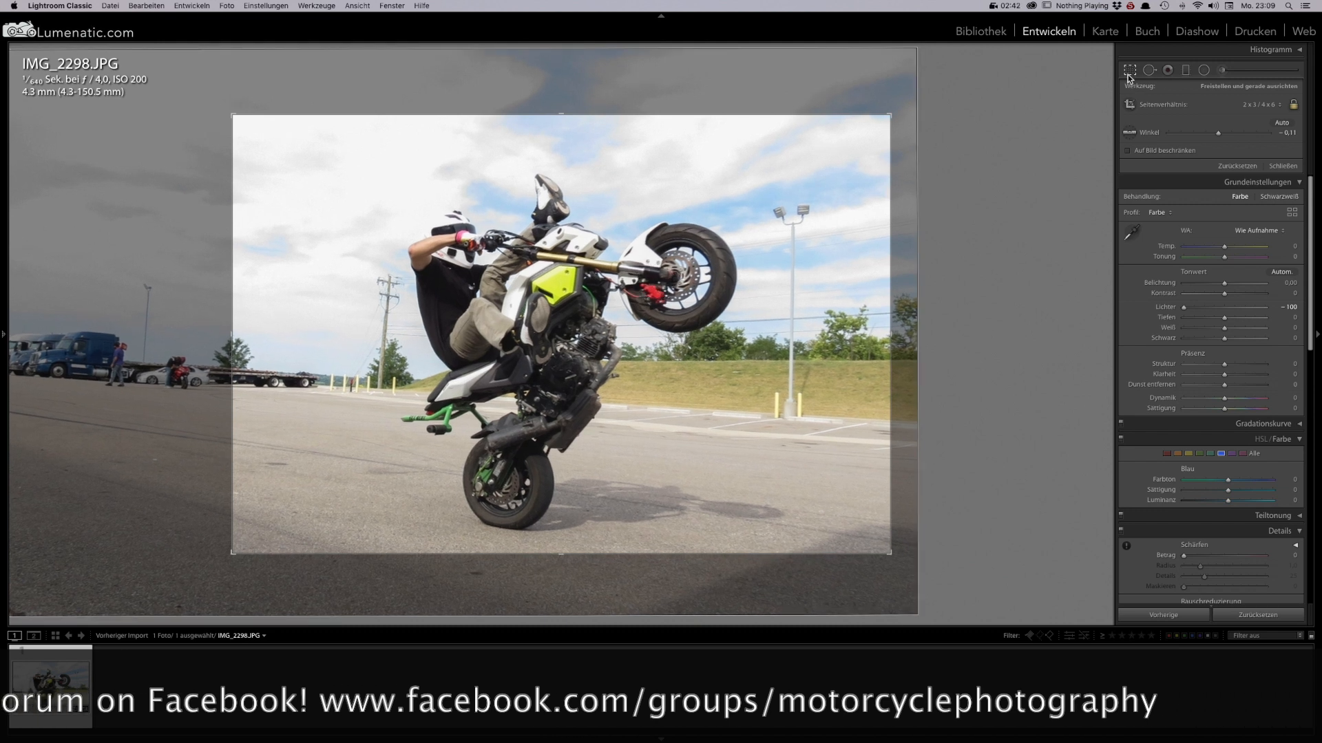
click(1128, 72)
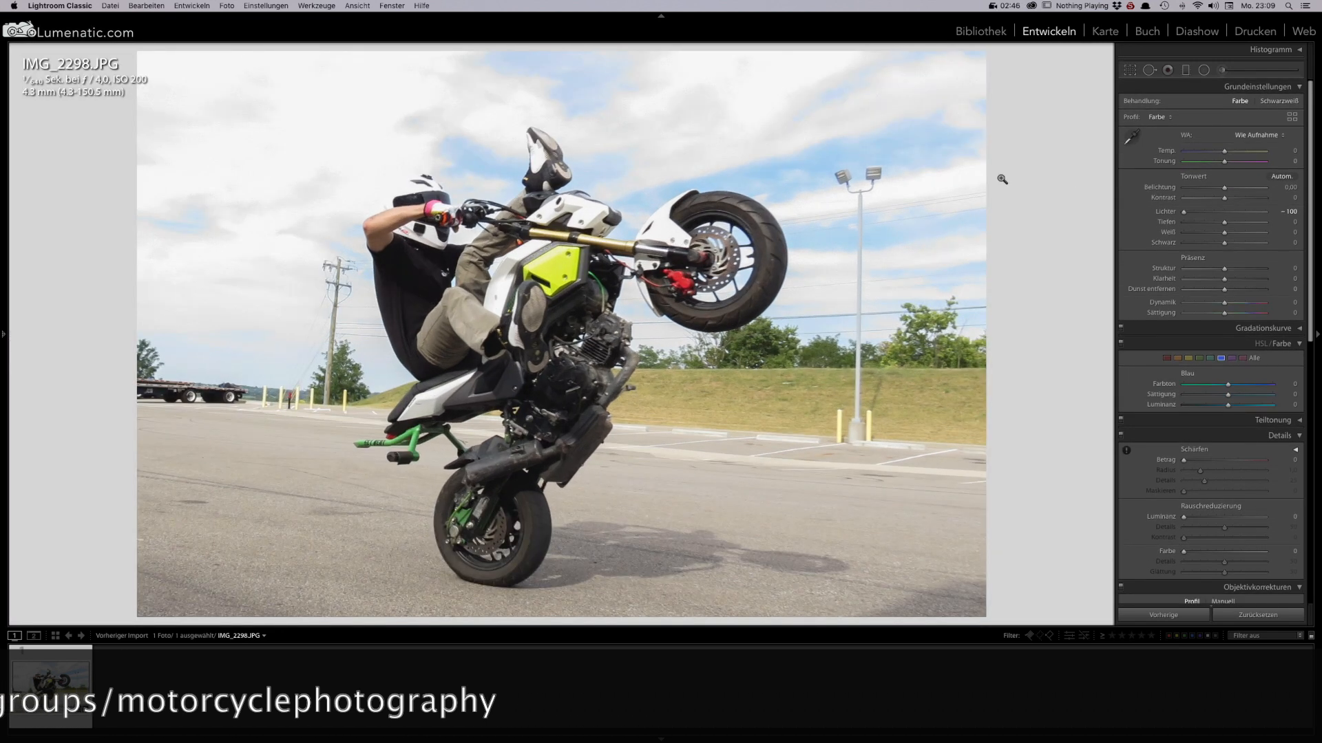
Reset Highlights (Lichter) to 0 and view the photo with the surrounding interface dimmed.
double_click(1224, 212)
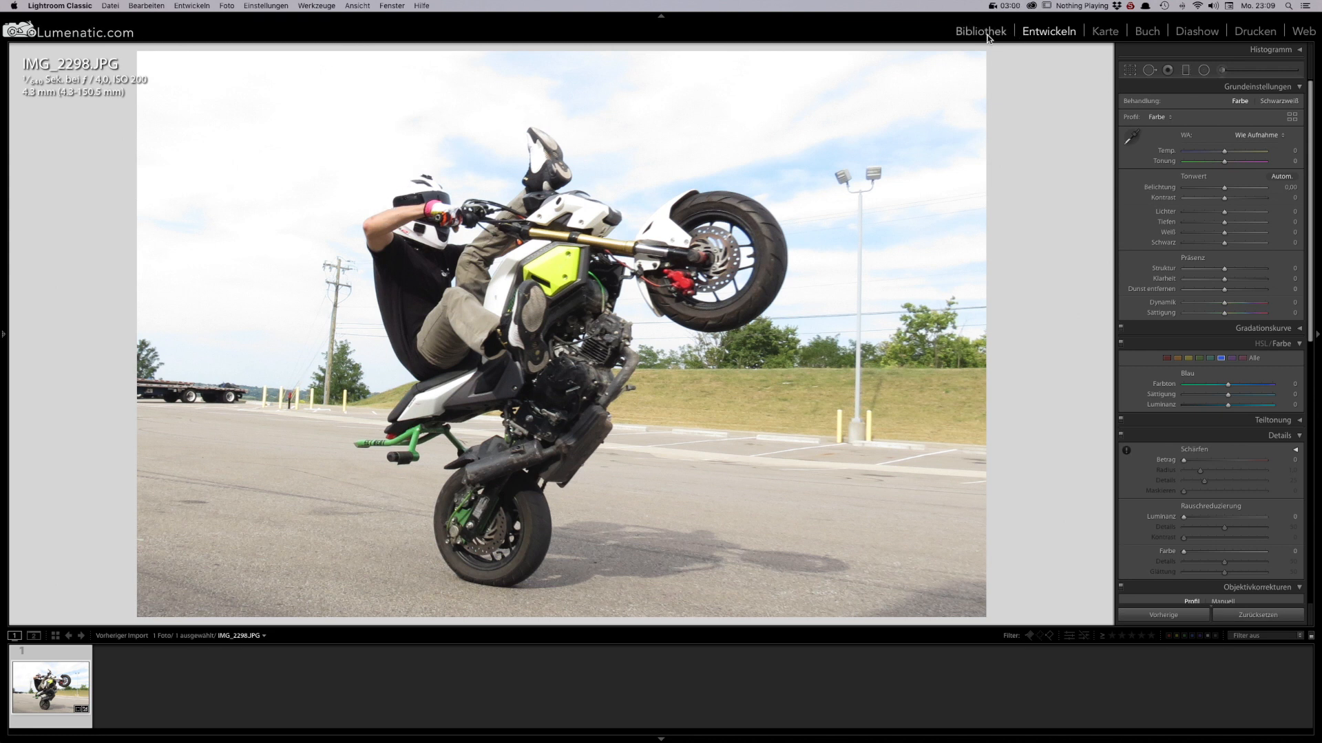
key(l)
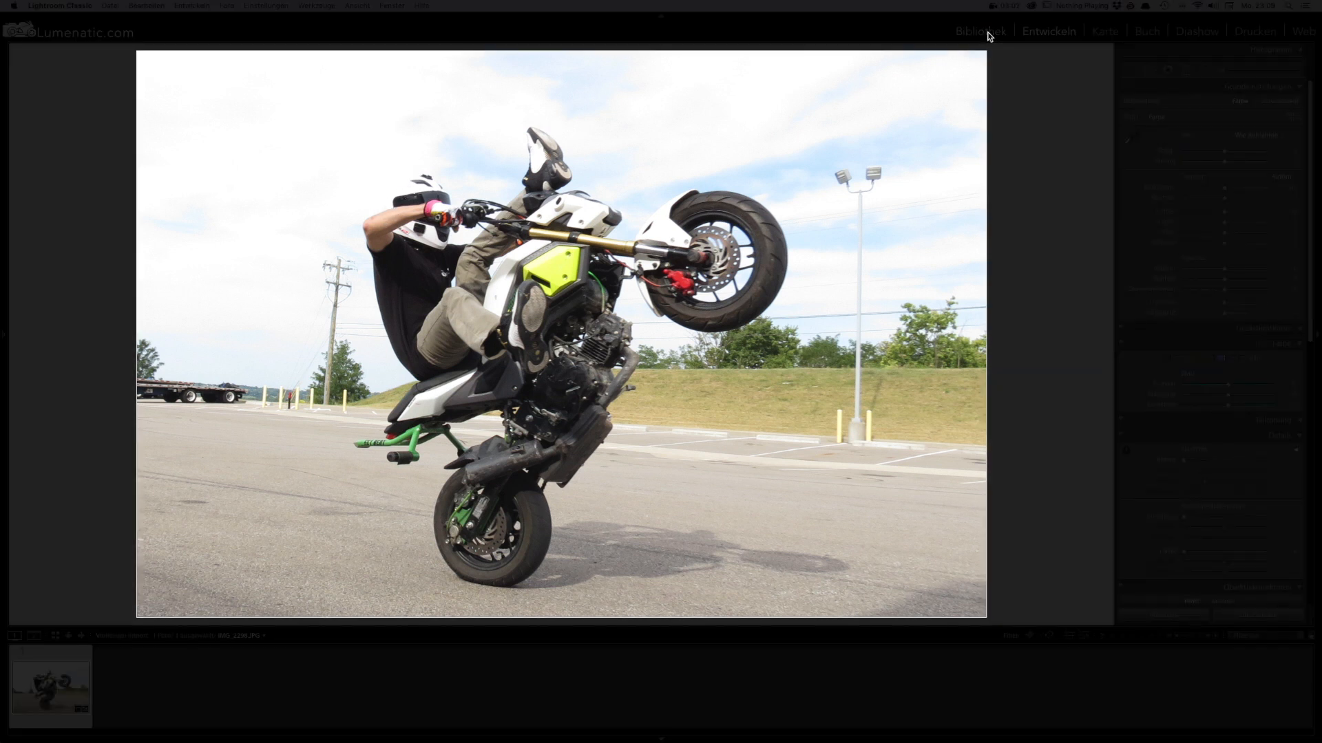
key(l)
key(l)
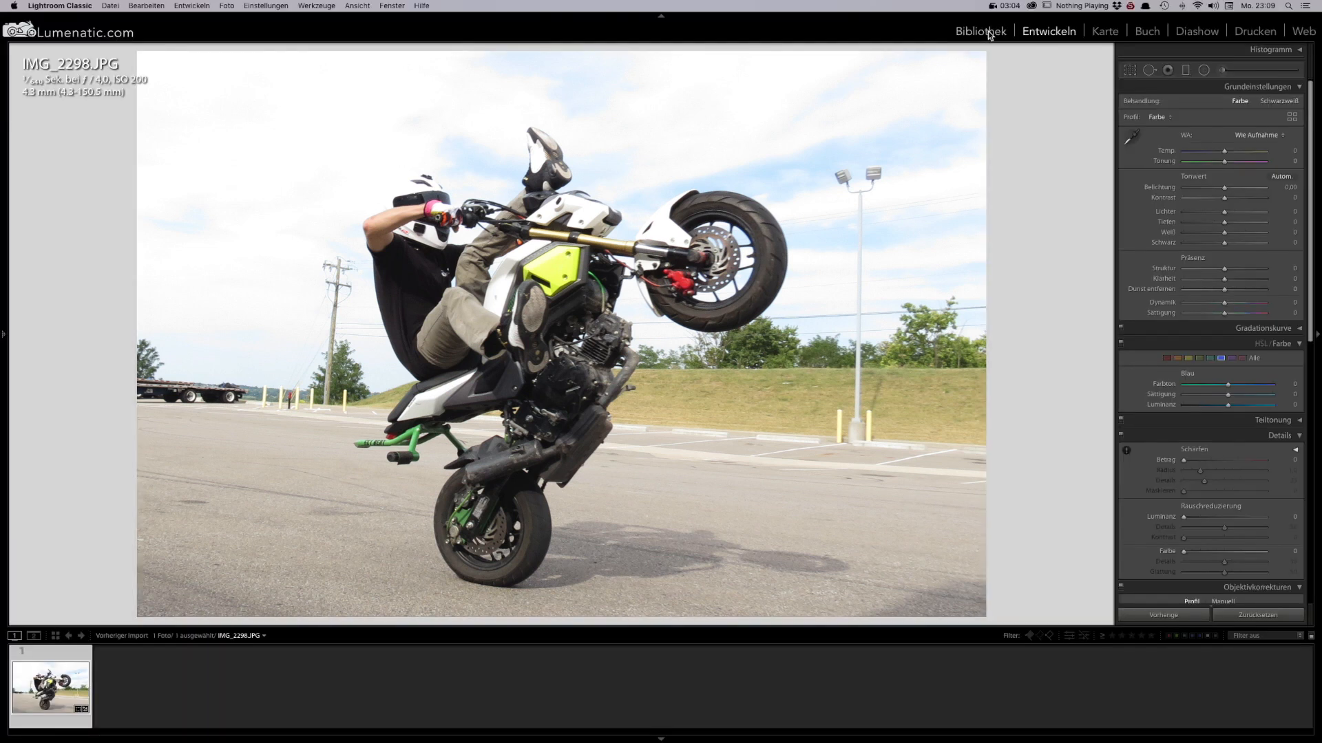
Show the clipping overlay, check the overexposed areas up close and lower Highlights (Lichter) to -100.
key(j)
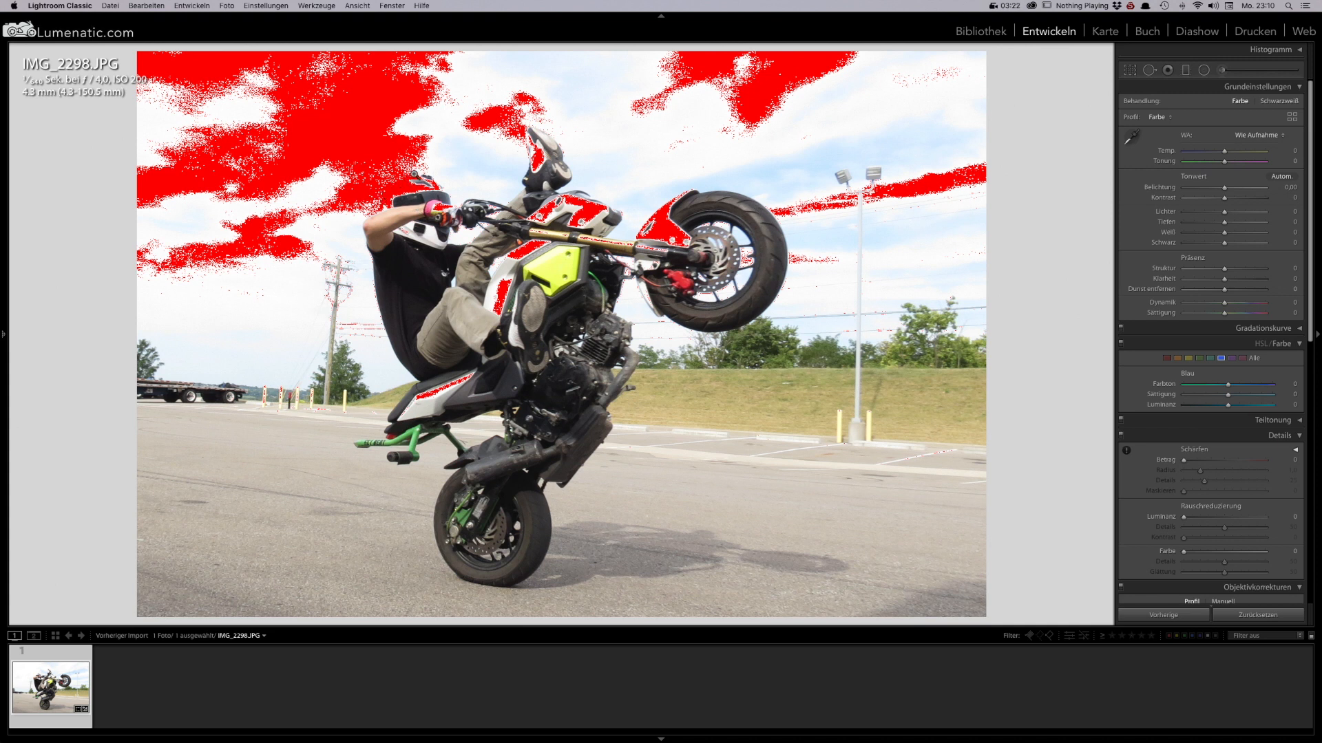
click(380, 202)
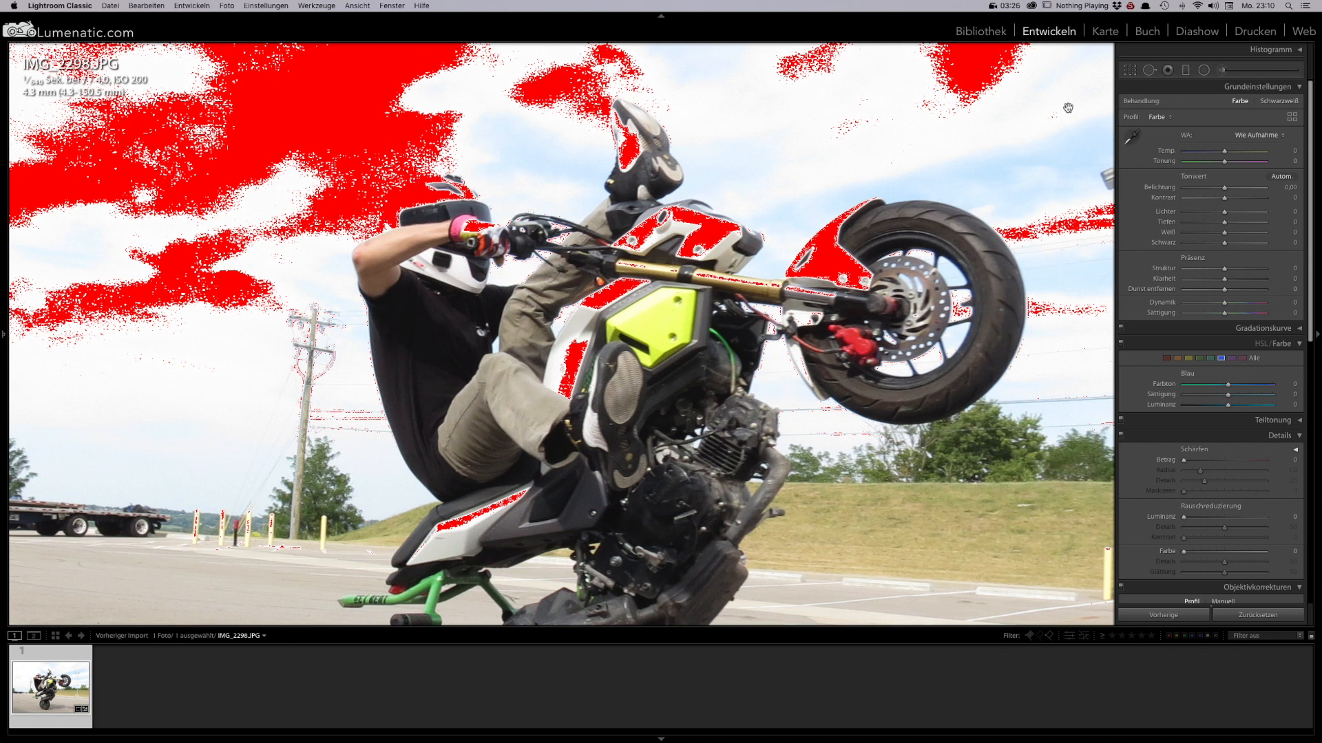
drag(1226, 217, 1214, 218)
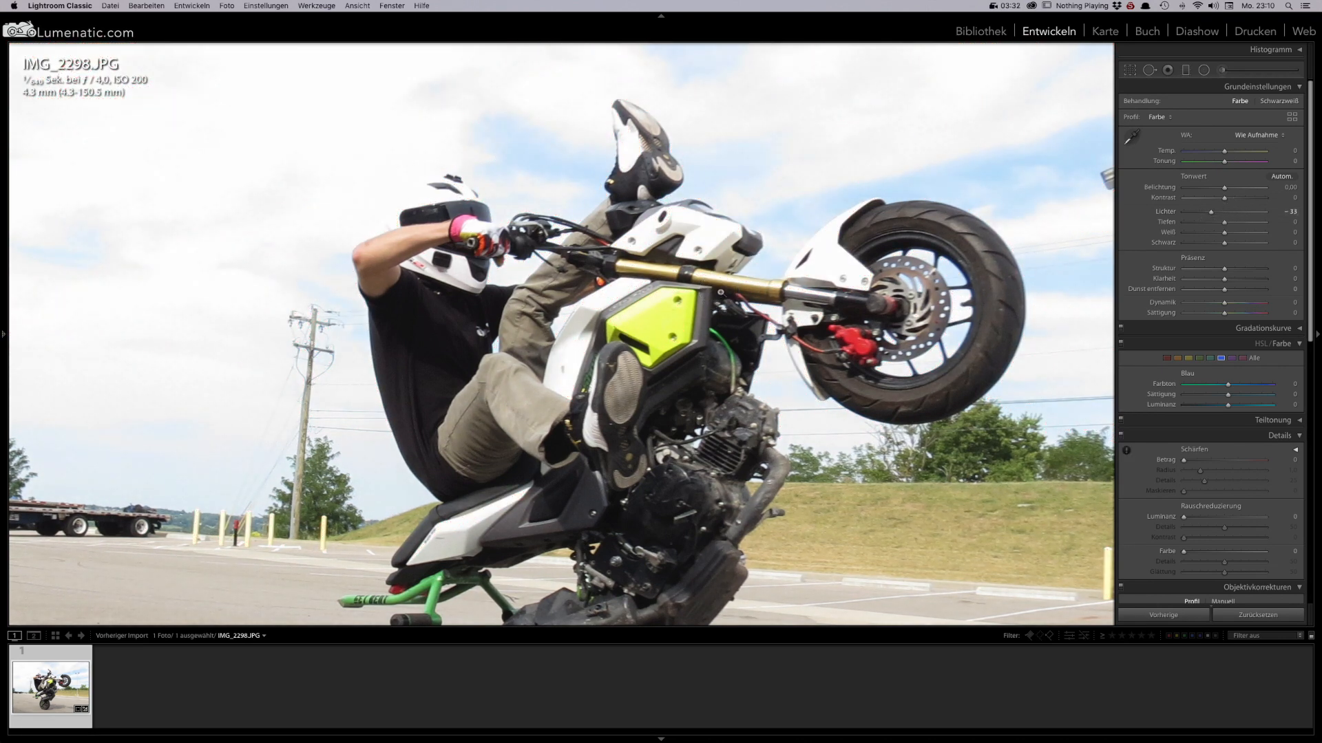
click(723, 293)
drag(1212, 211, 1175, 223)
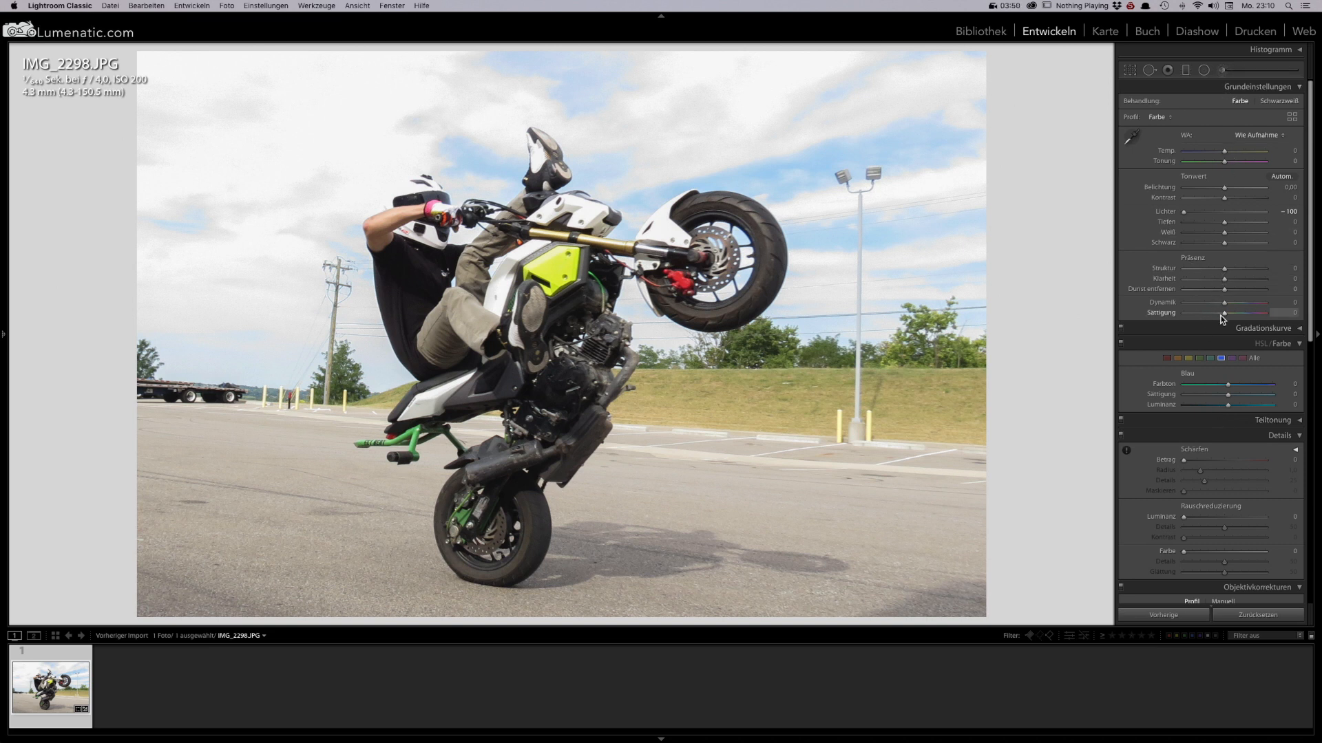
Set Saturation (Sättigung) to +12, Clarity (Klarheit) to +28 and Shadows (Tiefen) to +23.
drag(1226, 316, 1230, 315)
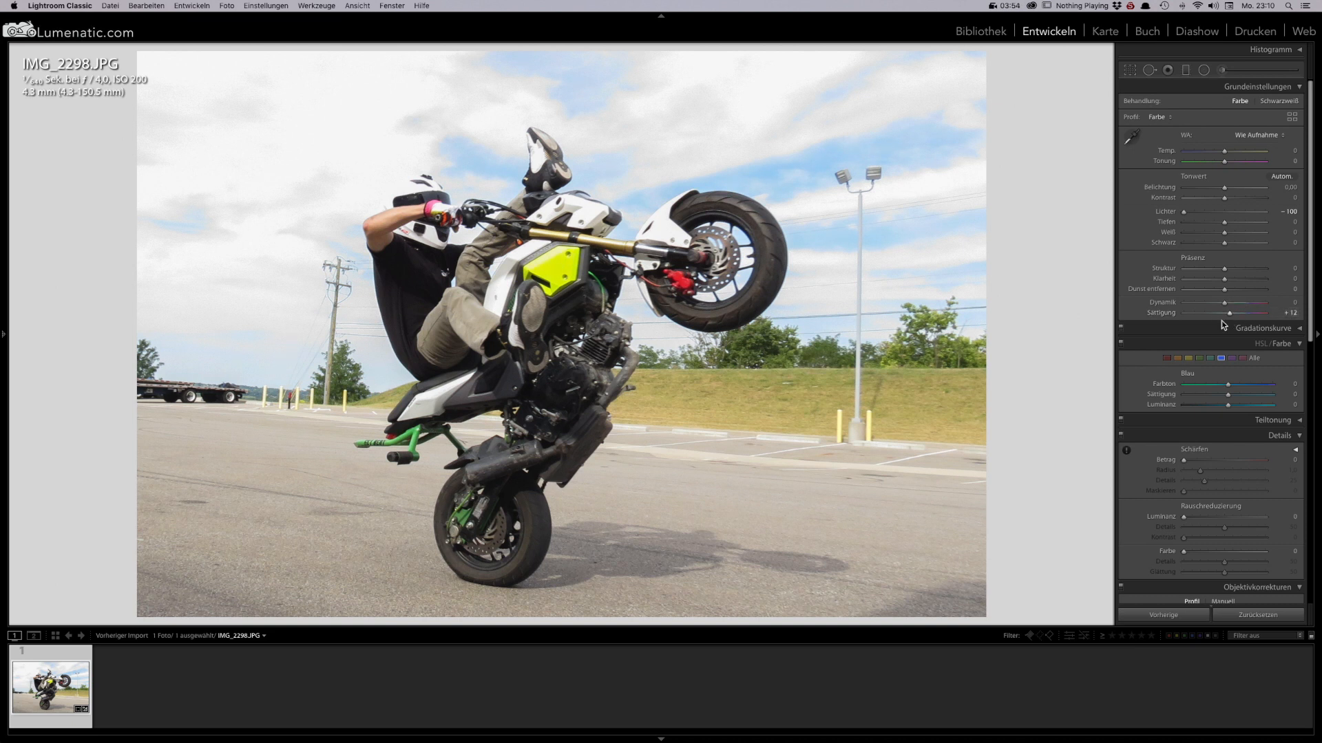
drag(1225, 279, 1236, 279)
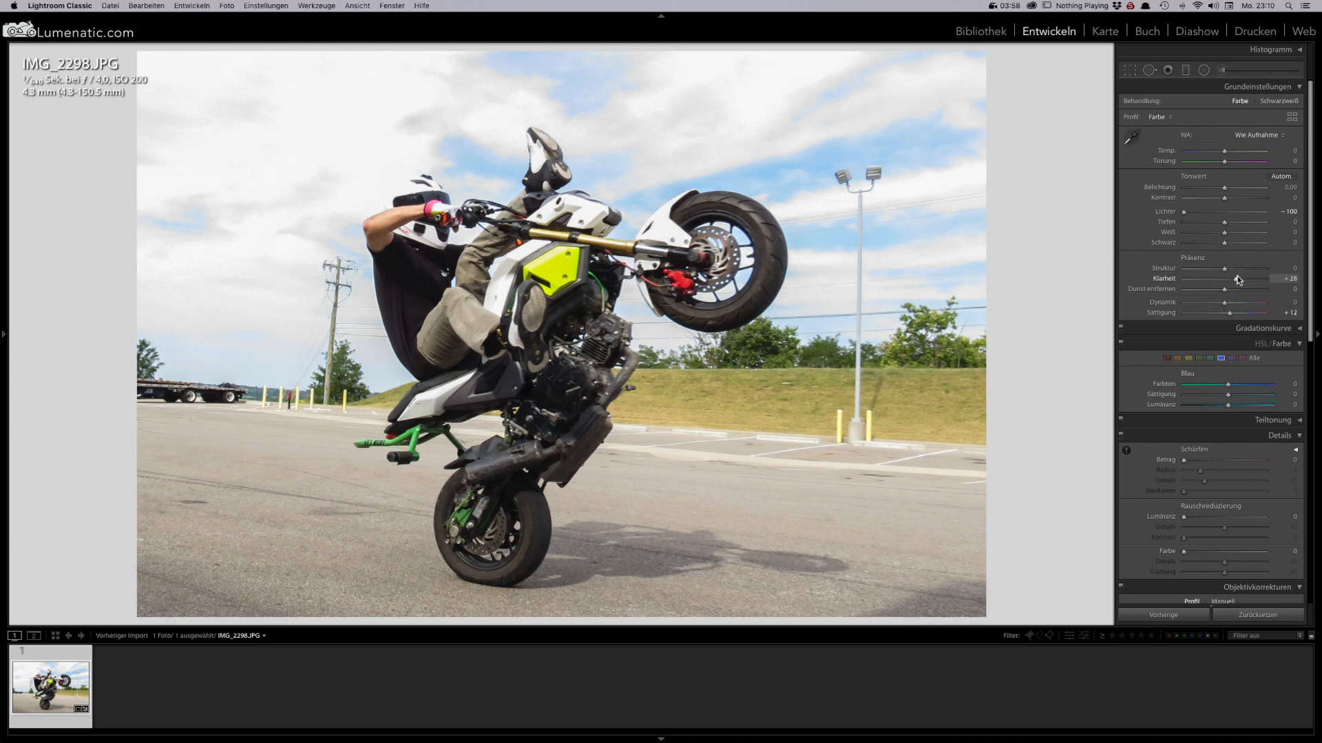
drag(1225, 225, 1234, 223)
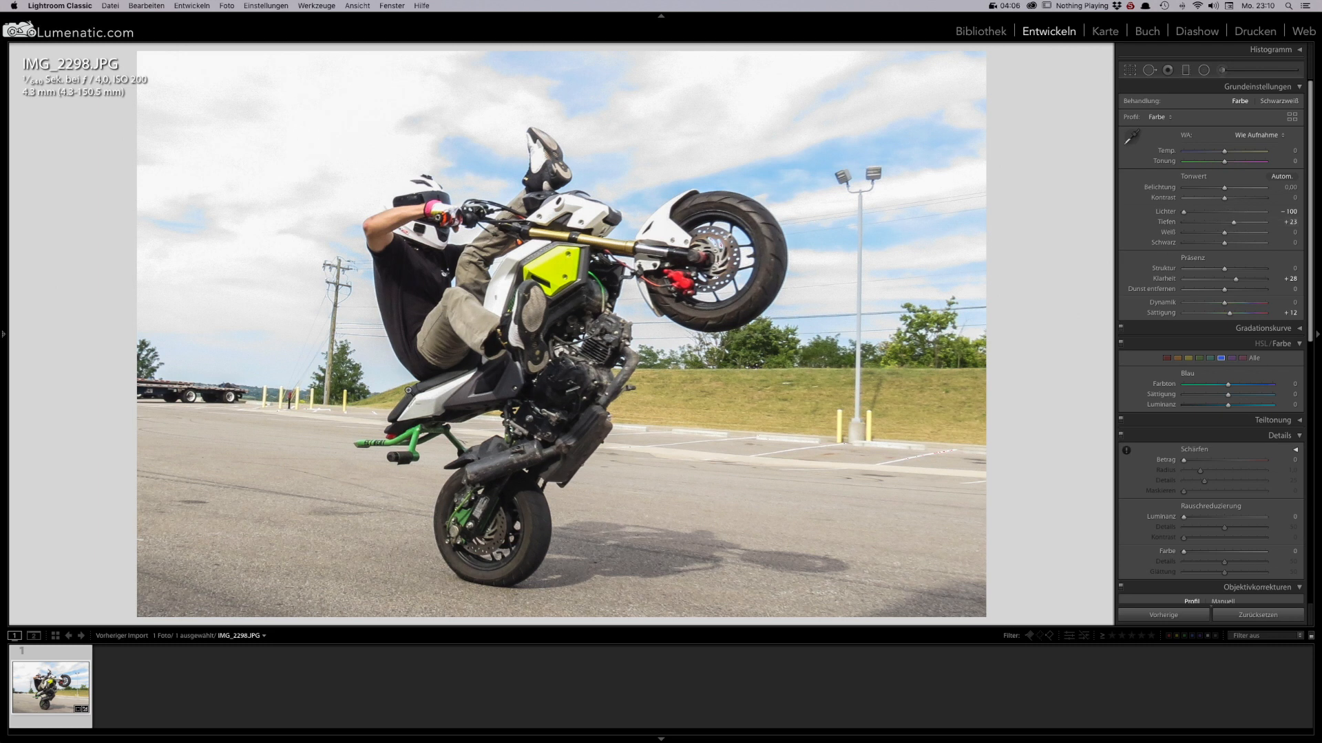
Straighten the cropped photo by rotating it to an angle of -0.76 and apply the crop.
click(1130, 70)
drag(904, 111, 903, 107)
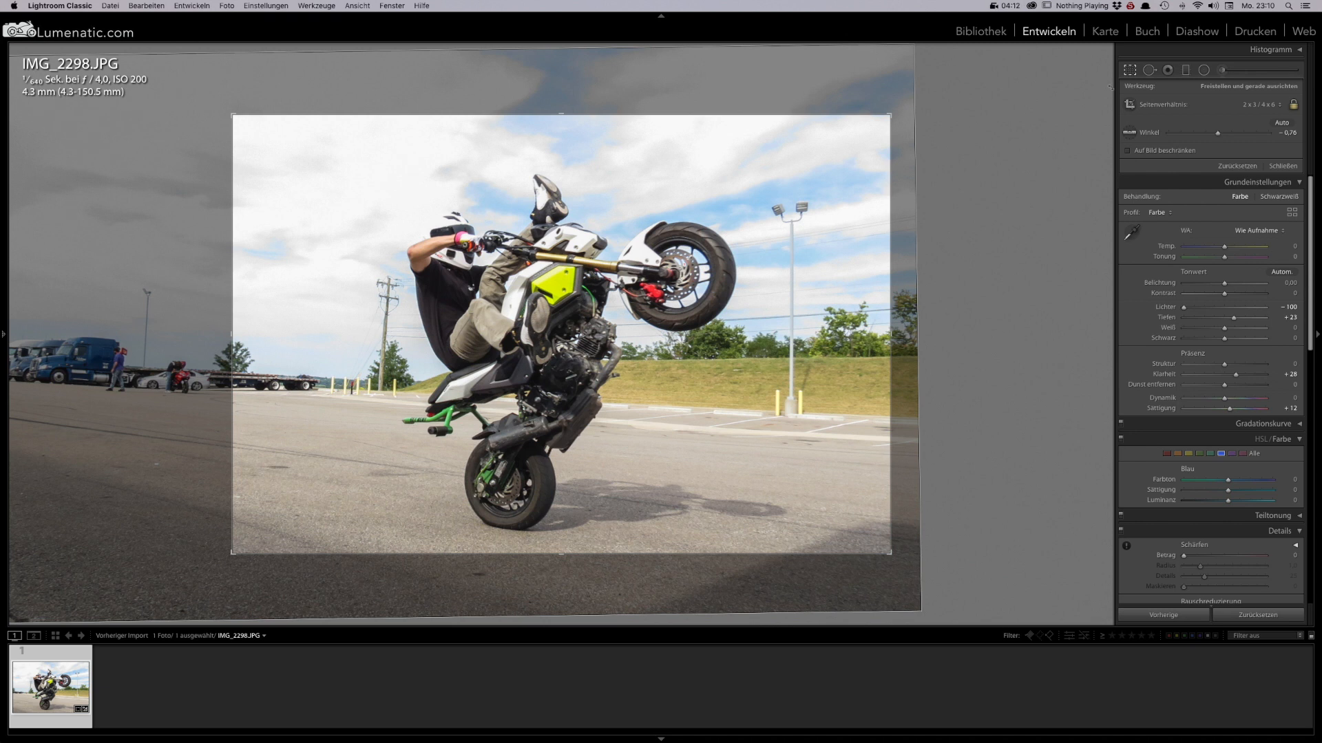
click(1129, 71)
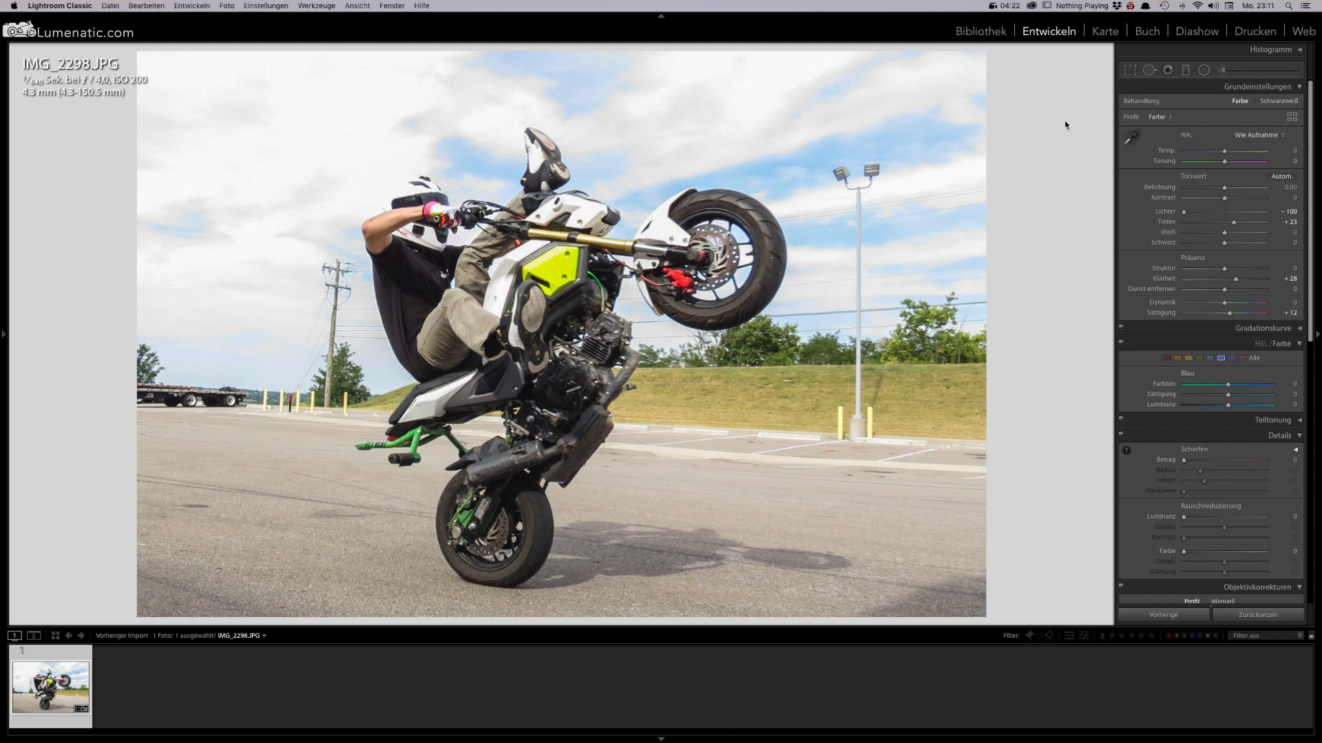
Paint an adjustment brush mask over the sky with Structure (Struktur) at -100 and a brush size of 19.
click(1225, 69)
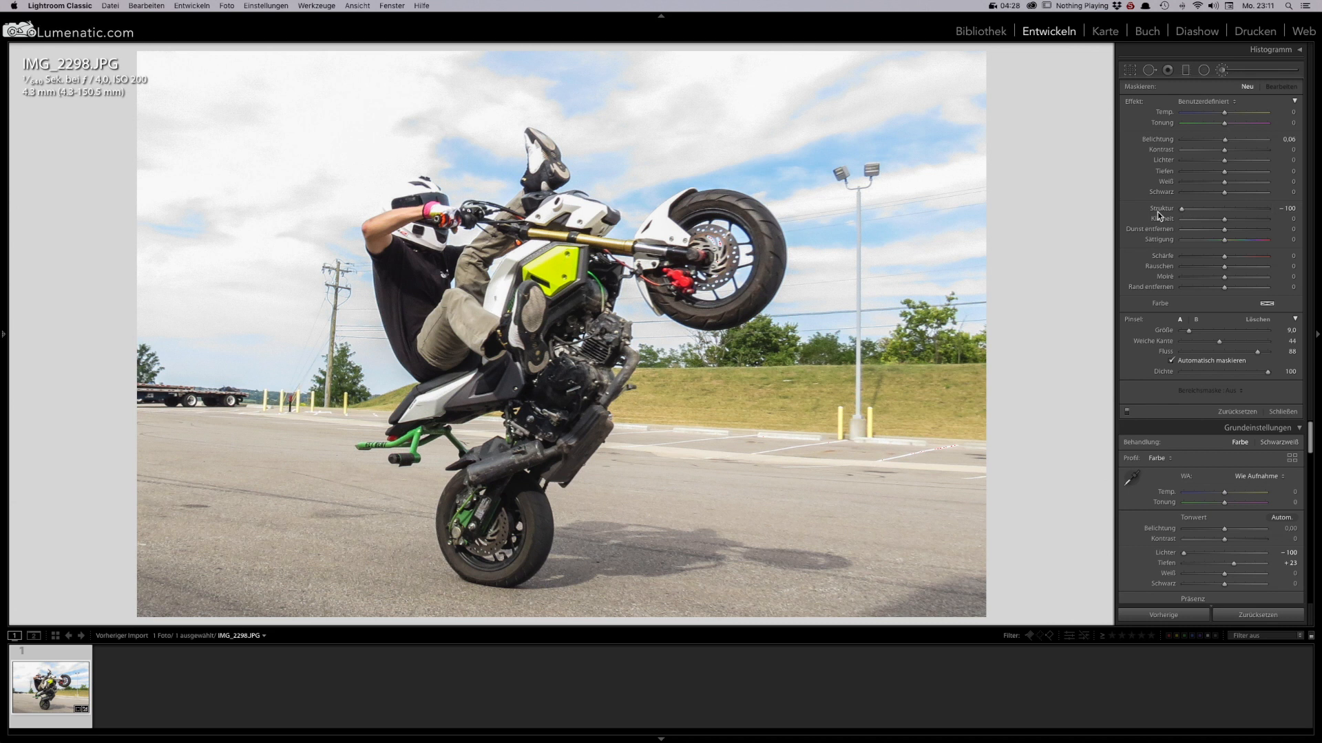
click(1182, 209)
scroll(869, 181, up, 4)
scroll(863, 179, up, 2)
drag(976, 291, 991, 271)
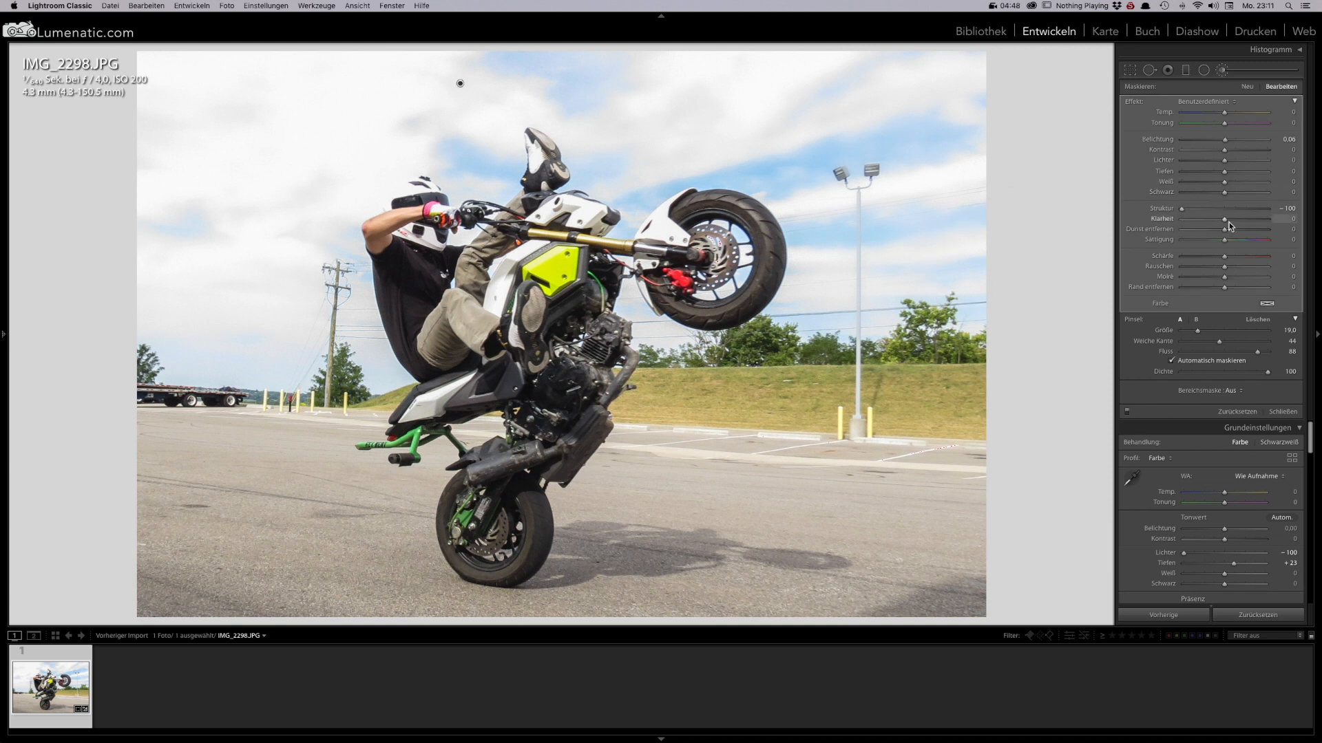
Set the sky mask's Clarity (Klarheit) to 70, compare it with Structure (Struktur) reset and lower Structure to -100 again.
drag(1223, 221, 1254, 218)
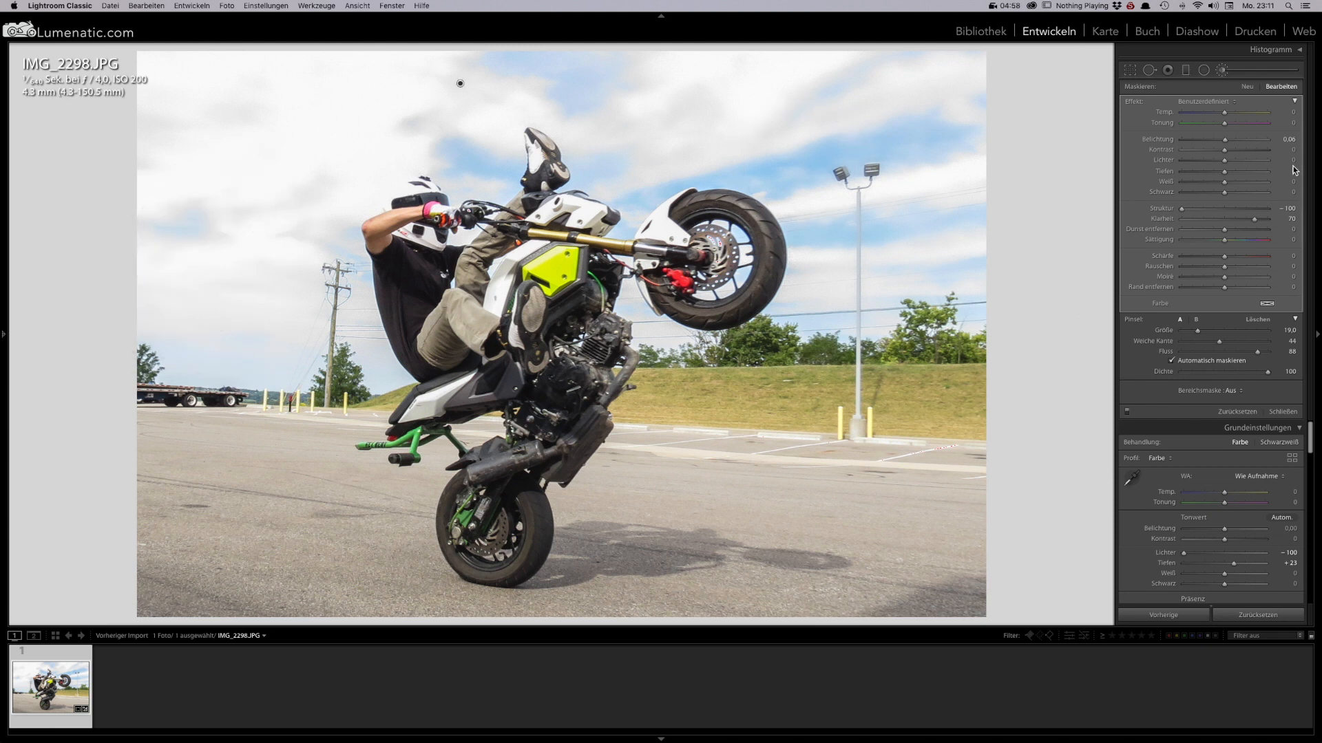
double_click(1158, 211)
scroll(282, 223, down, 10)
drag(1224, 210, 1079, 212)
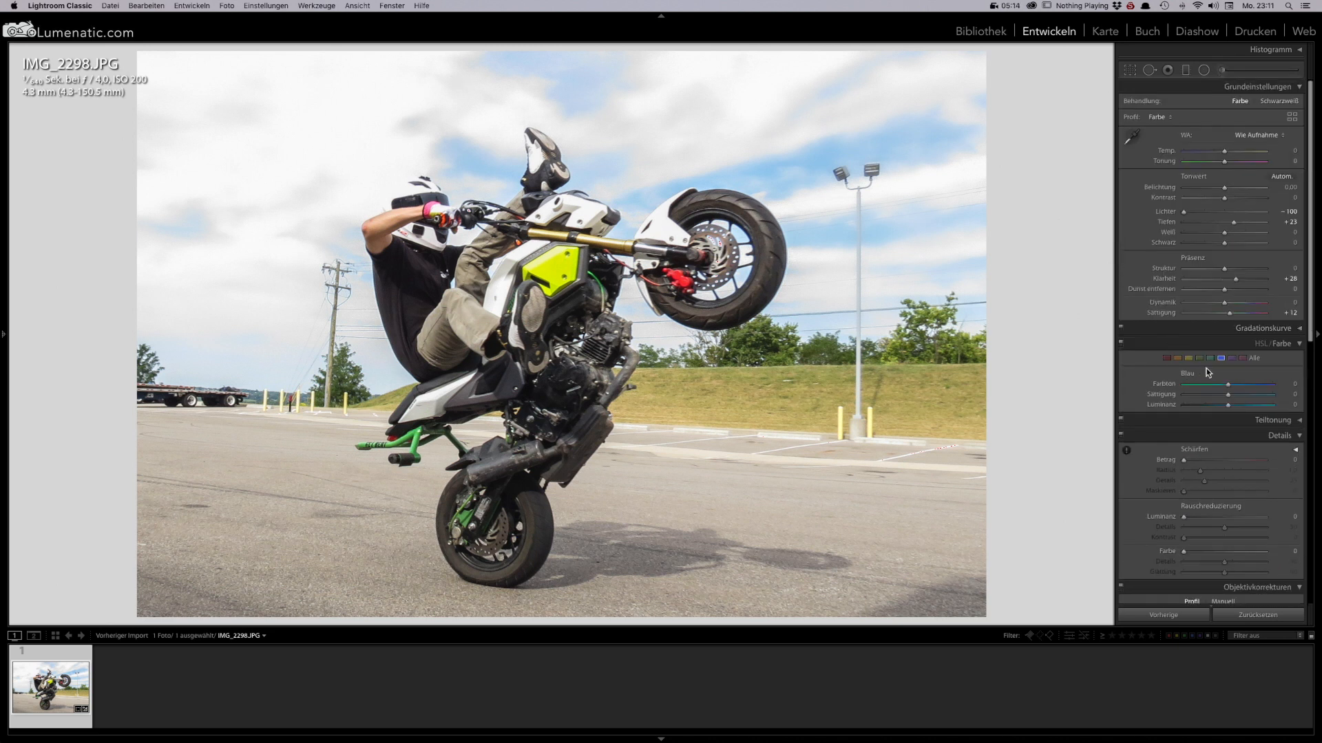
Set the blue color range's Saturation to +57 and lower its Luminance slightly.
mouse_move(1229, 397)
mouse_down()
mouse_move(1254, 391)
mouse_move(1229, 409)
mouse_up()
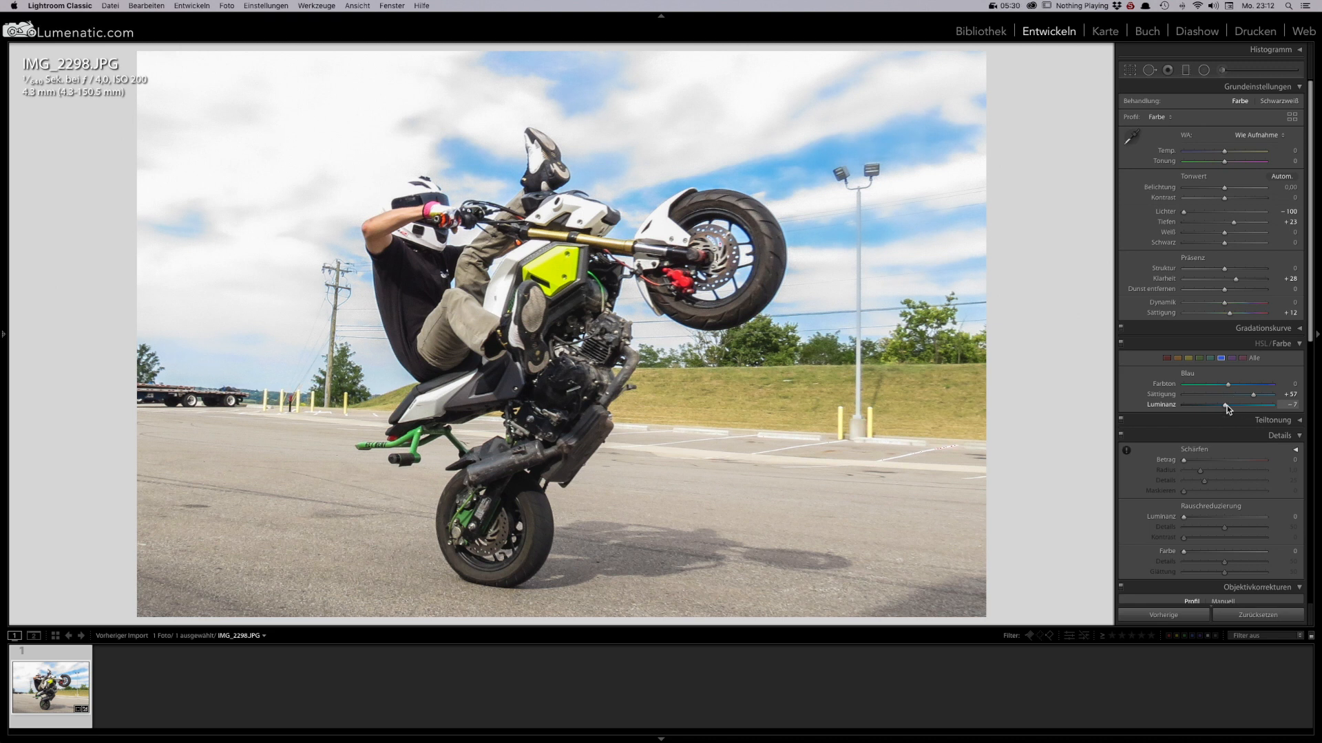
drag(1228, 408, 1226, 408)
Paint an adjustment brush mask over the rider and motorcycle with Structure (Struktur) at 66.
click(1231, 72)
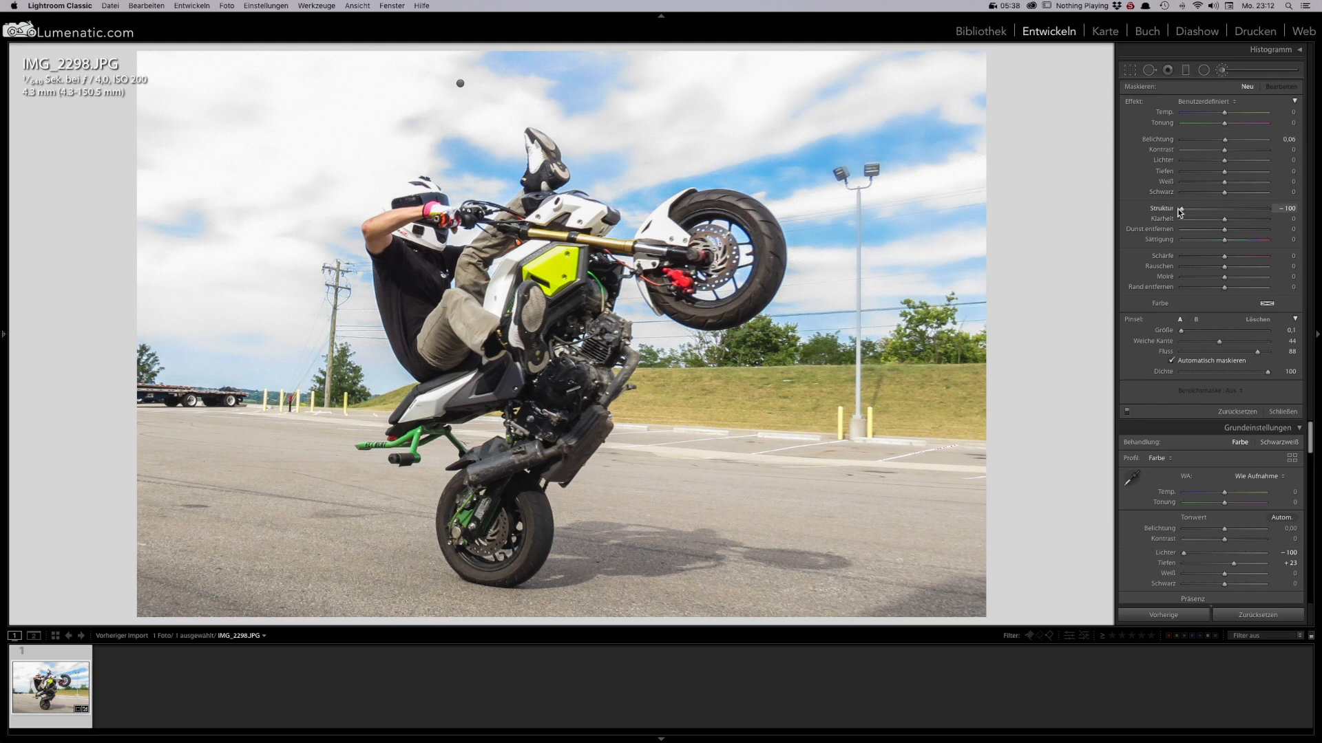
drag(1215, 213, 1252, 209)
scroll(511, 306, up, 8)
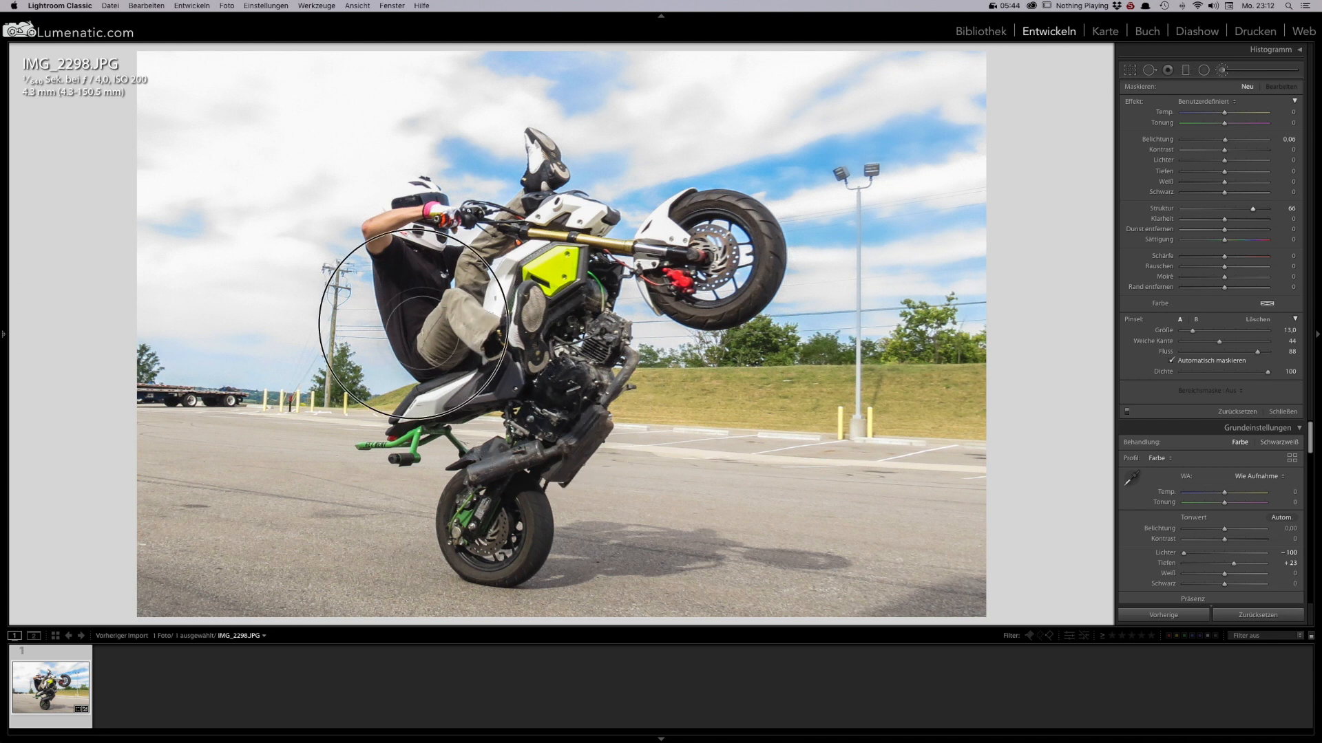
scroll(553, 227, down, 10)
drag(552, 184, 538, 148)
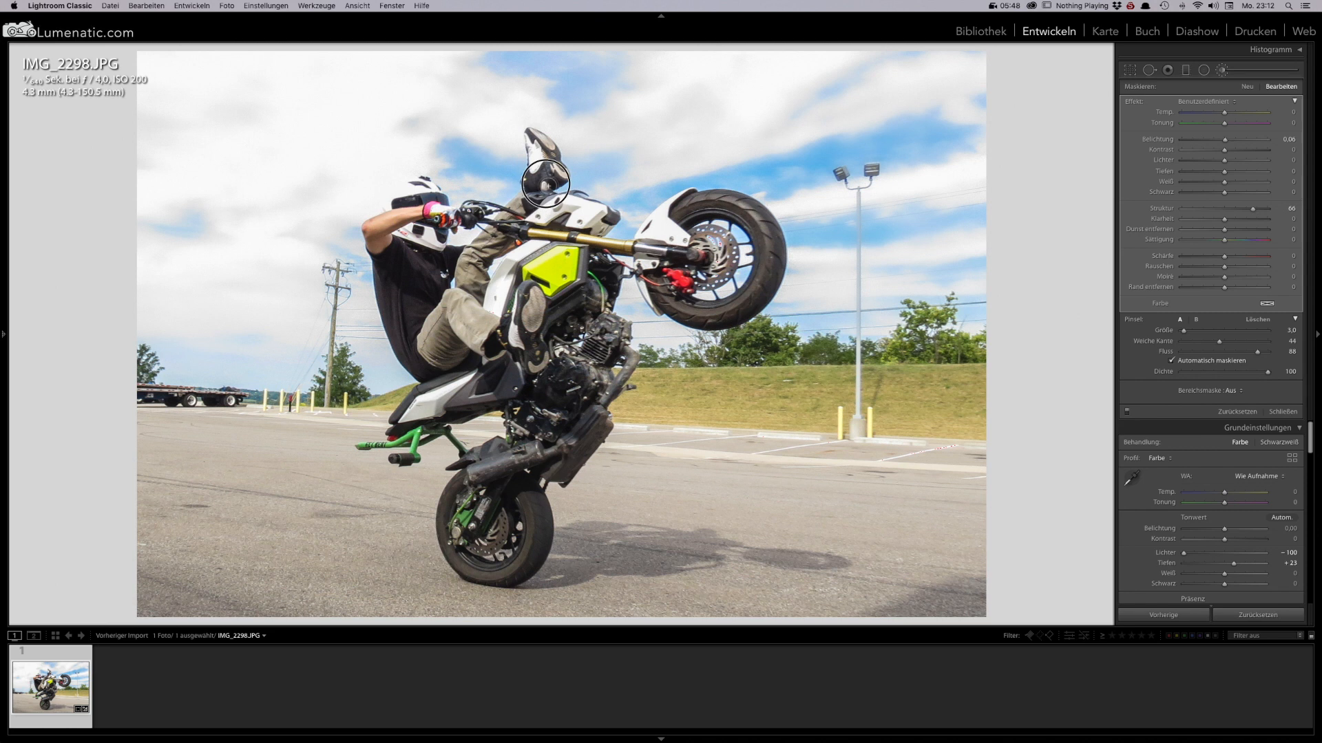
scroll(668, 223, up, 8)
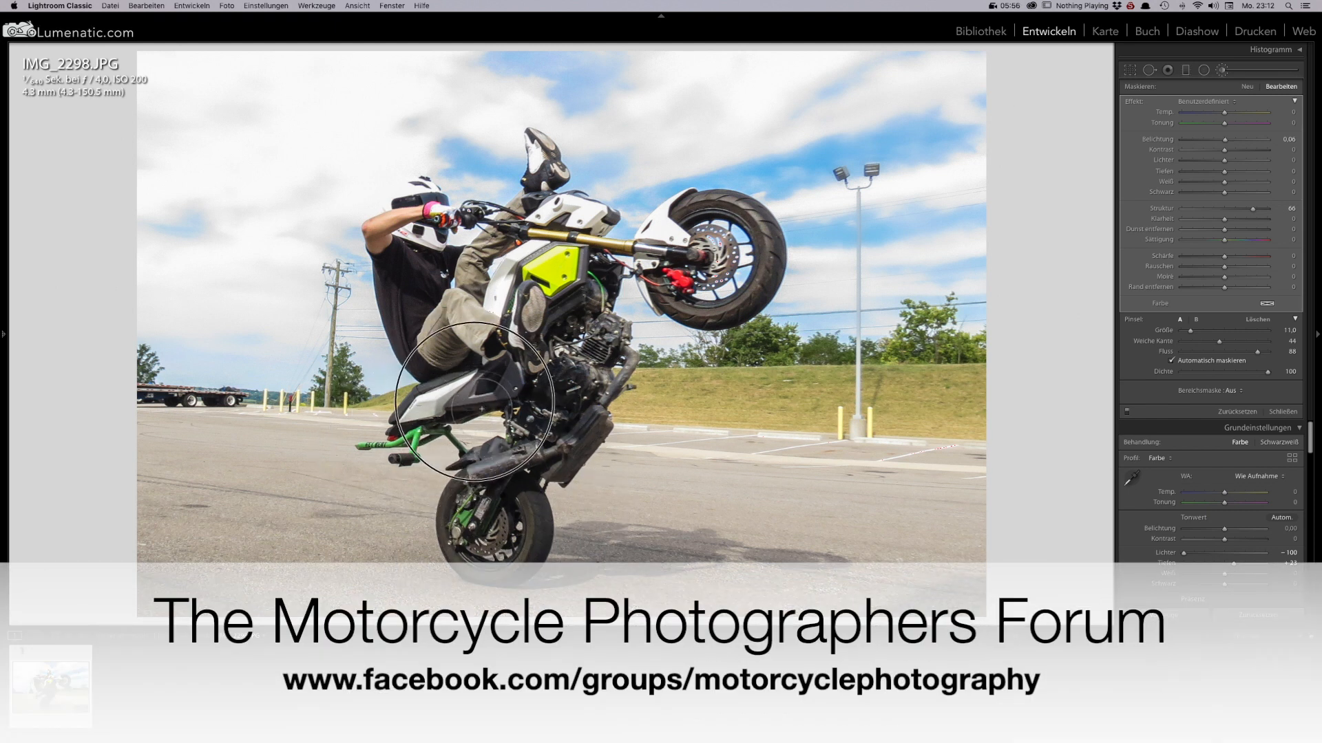
click(1230, 70)
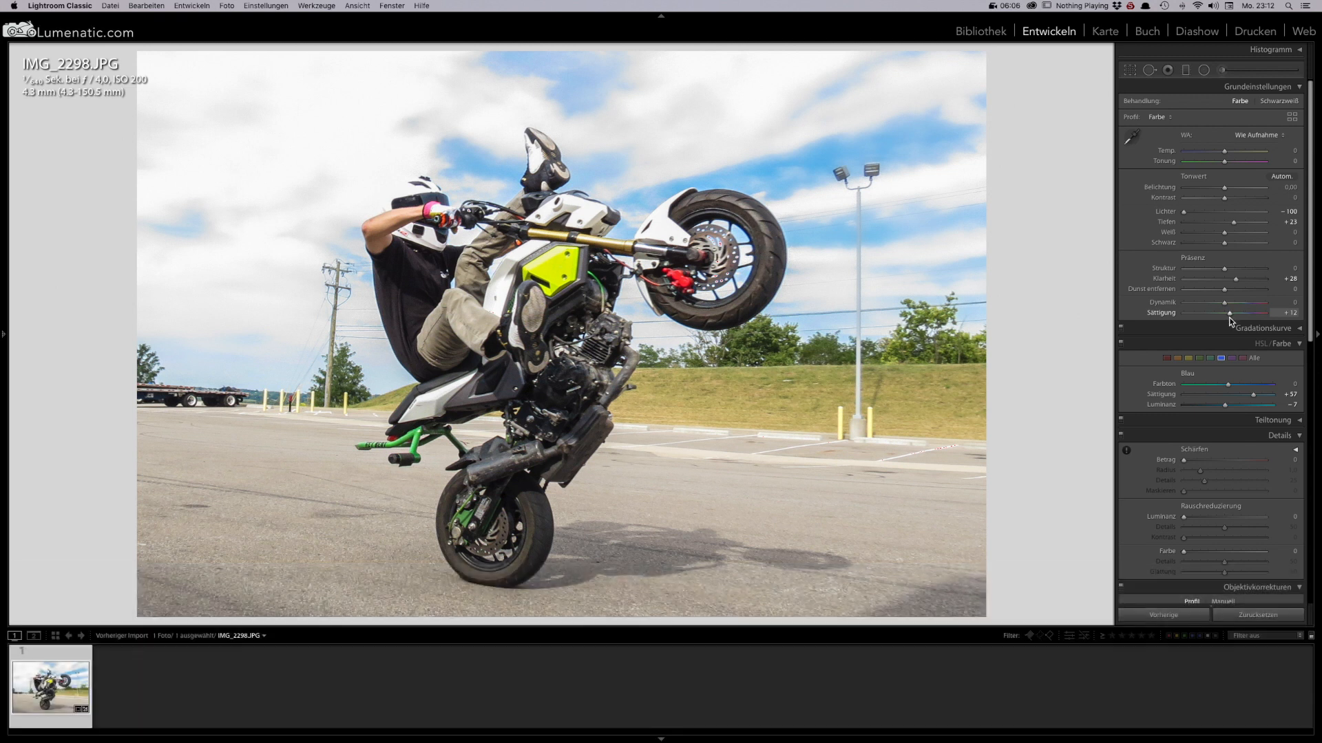
Set the green color range's Saturation (Sättigung) to +16.
click(1188, 358)
mouse_move(1229, 397)
mouse_down()
mouse_move(1174, 396)
mouse_move(1283, 397)
mouse_move(1142, 406)
mouse_move(1317, 391)
mouse_move(949, 412)
mouse_move(1314, 394)
mouse_move(1006, 425)
mouse_move(1235, 397)
mouse_up()
click(1202, 359)
Apply a post-crop vignette with an amount (Betrag) of -25 and inspect the motorcycle up close.
click(1223, 70)
scroll(1215, 503, down, 10)
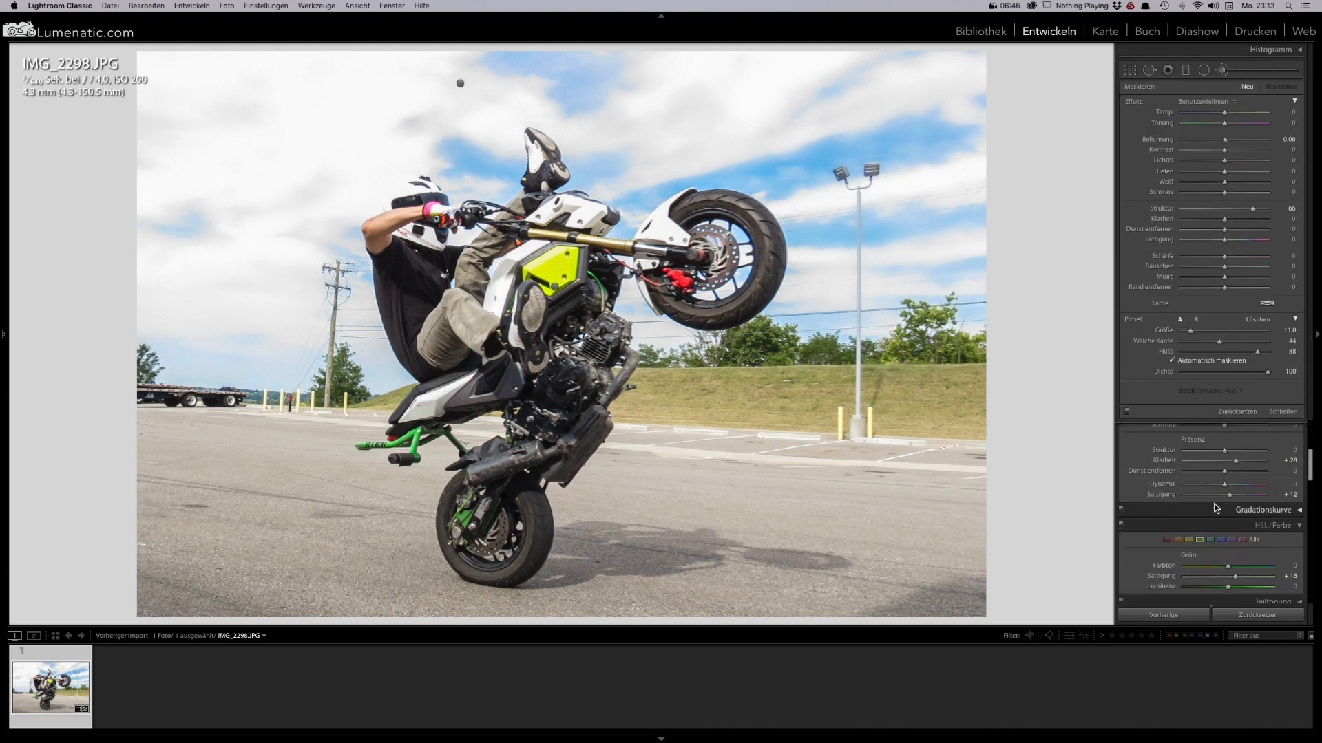
scroll(1213, 536, down, 10)
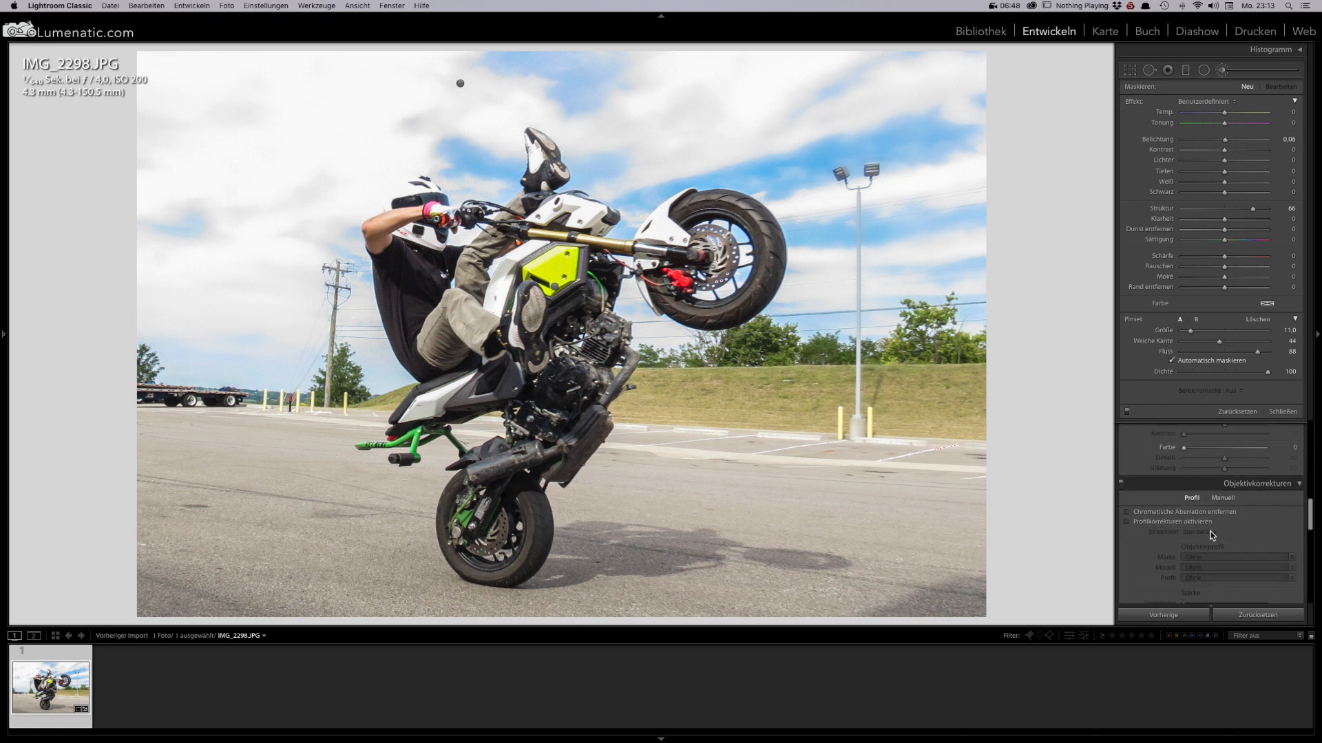
scroll(1216, 518, down, 5)
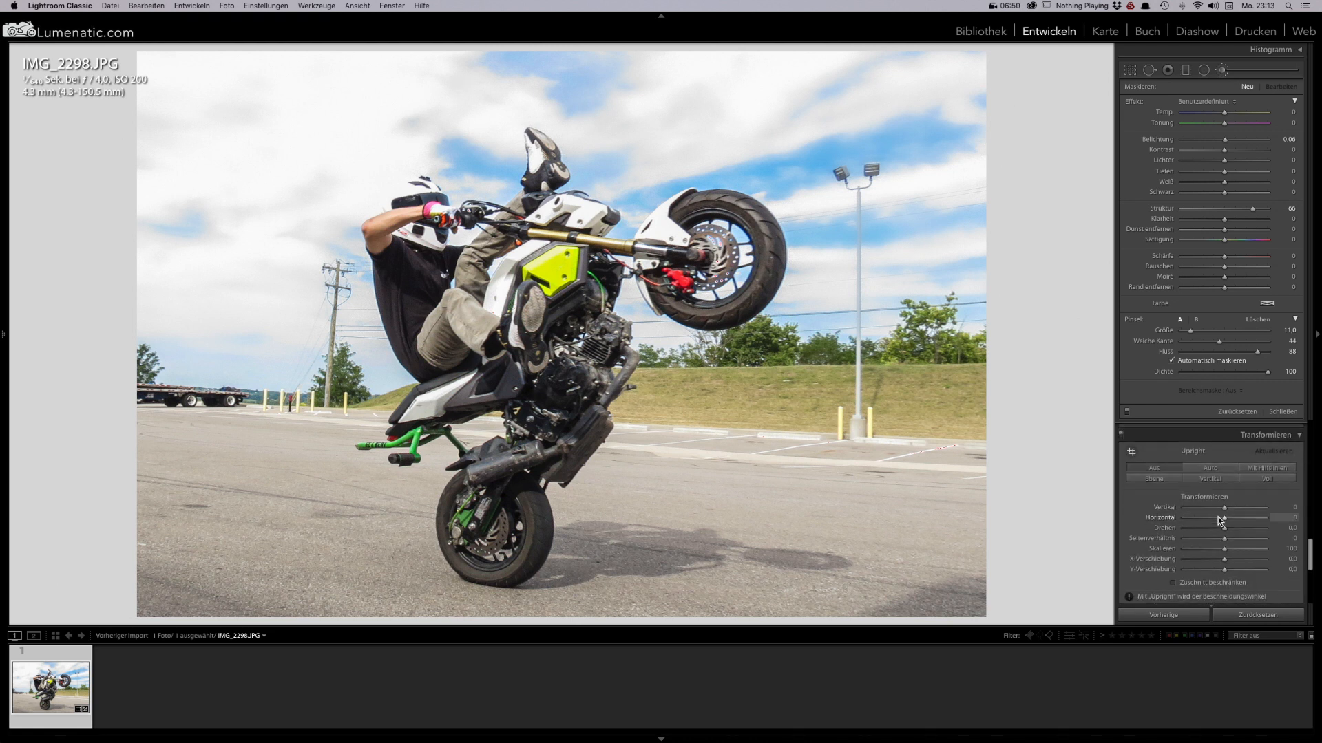
drag(1225, 499, 1216, 502)
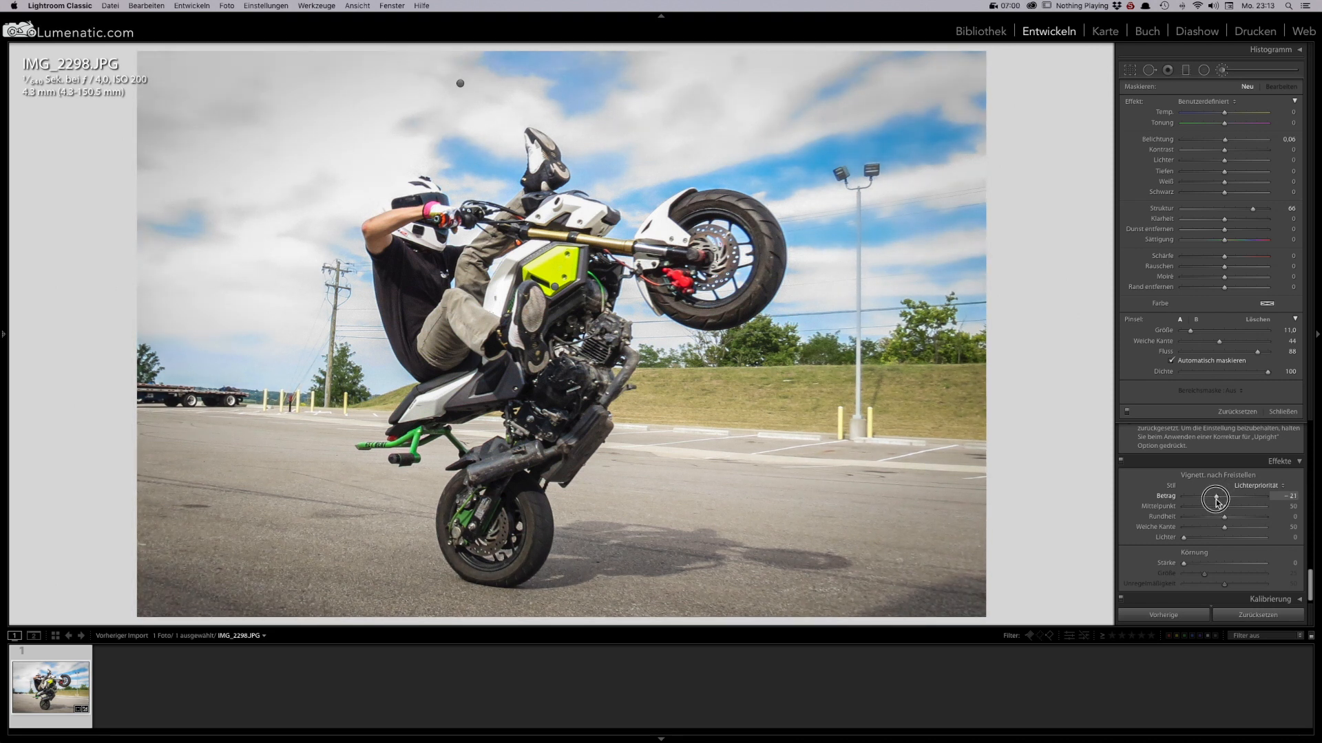
drag(1215, 501, 1214, 501)
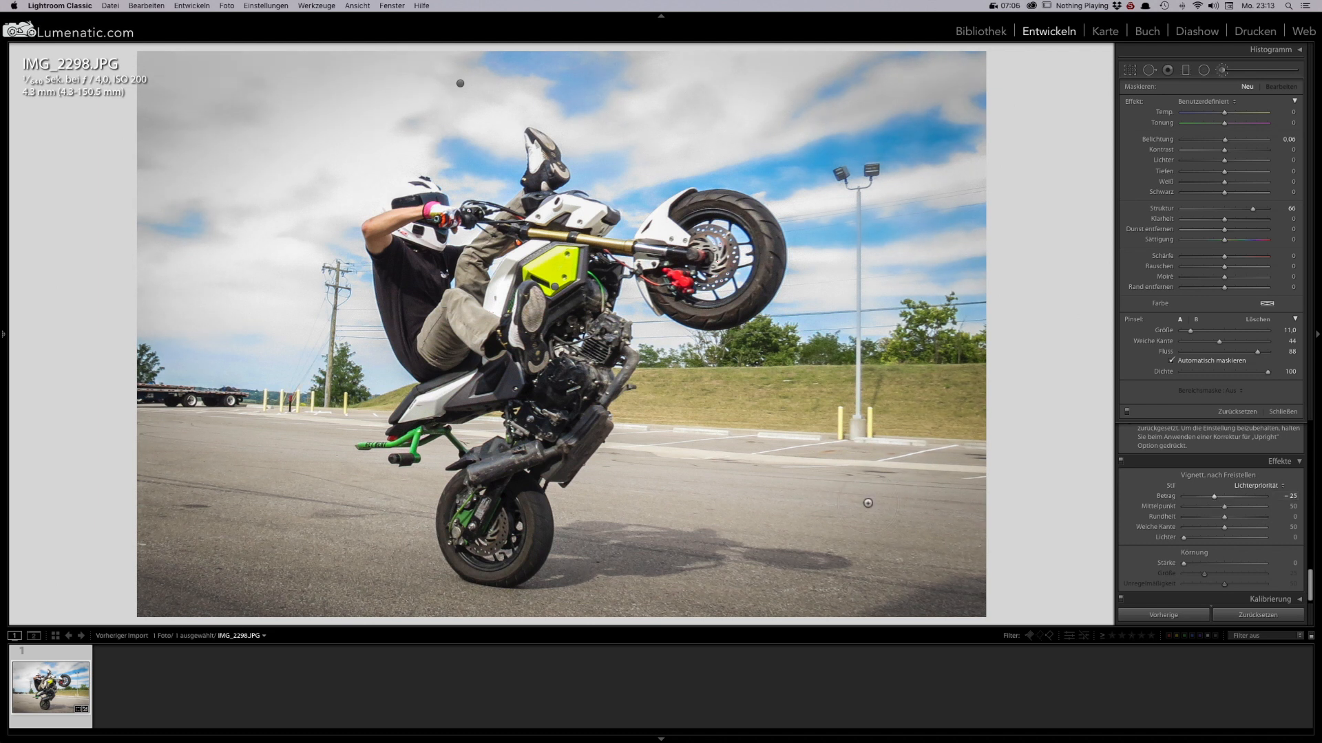
click(537, 277)
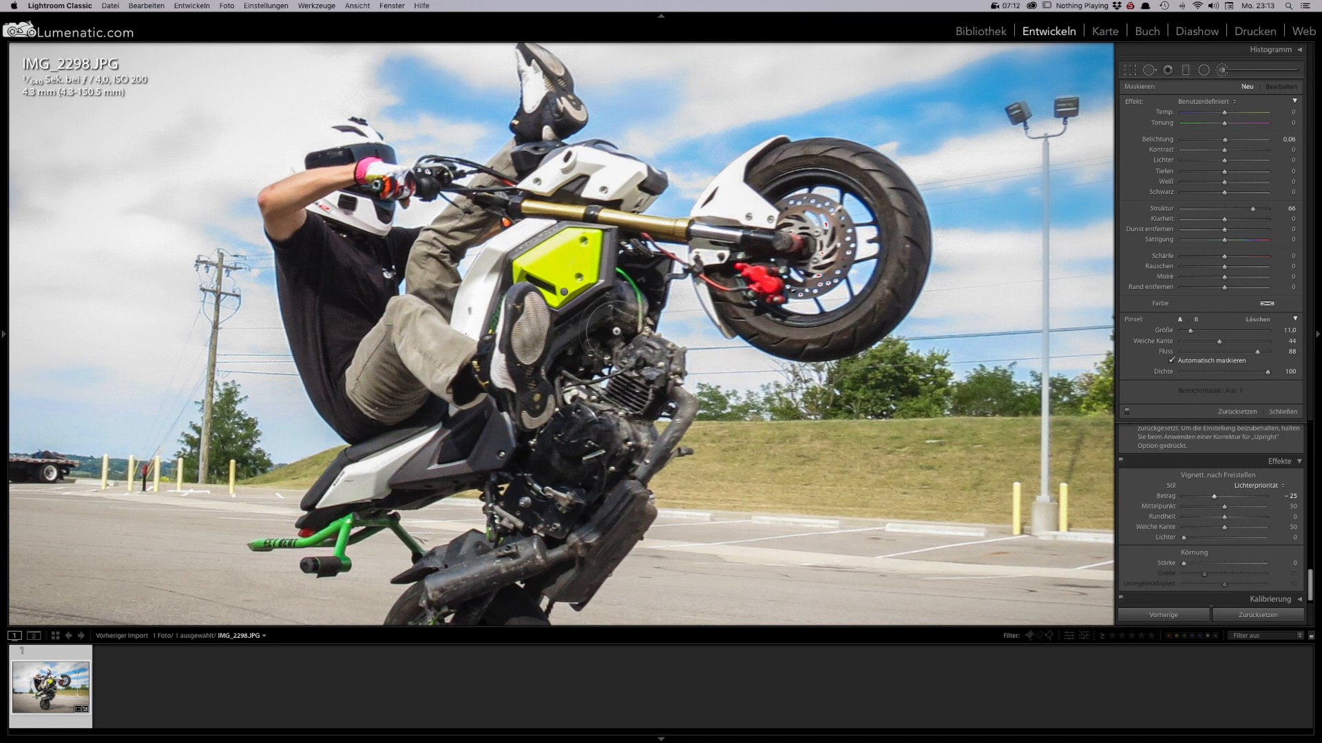
key(z)
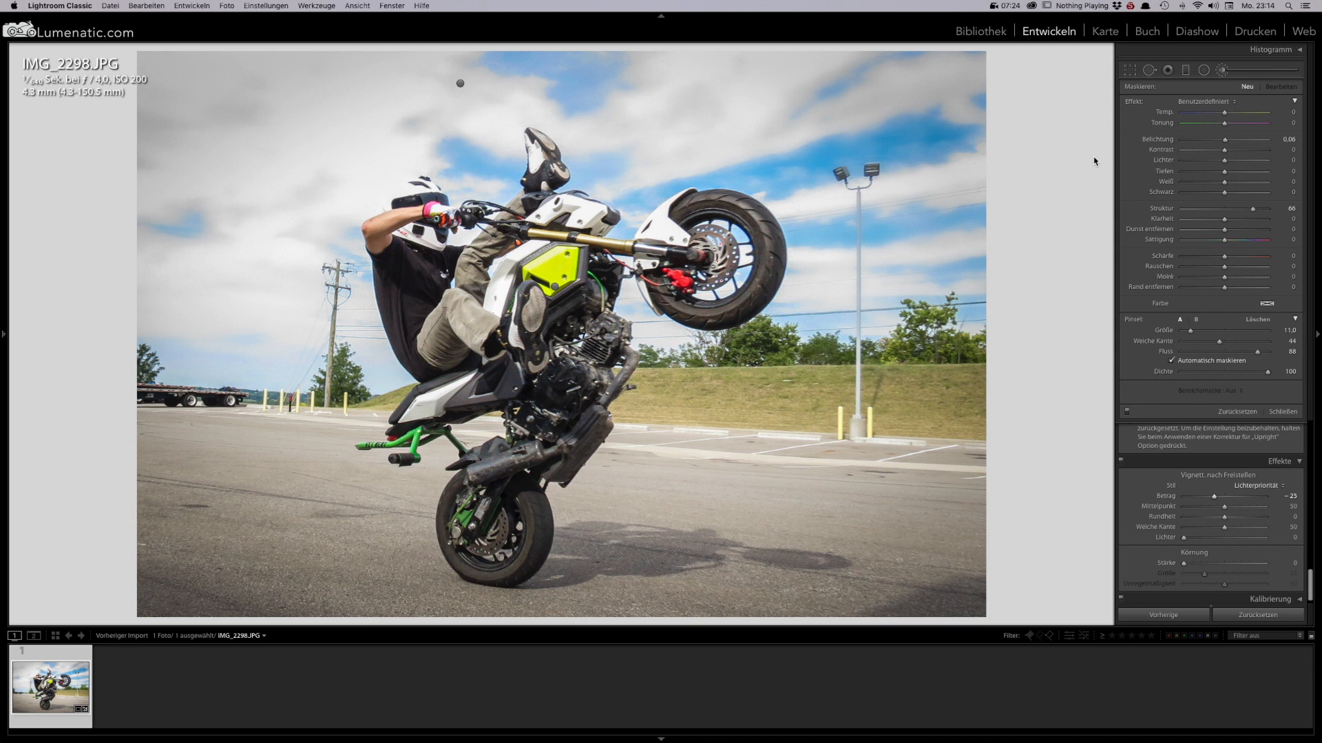
Repair the dark marks in the asphalt at the photo's lower left with the Spot Removal tool in heal mode (Repar.).
click(1153, 73)
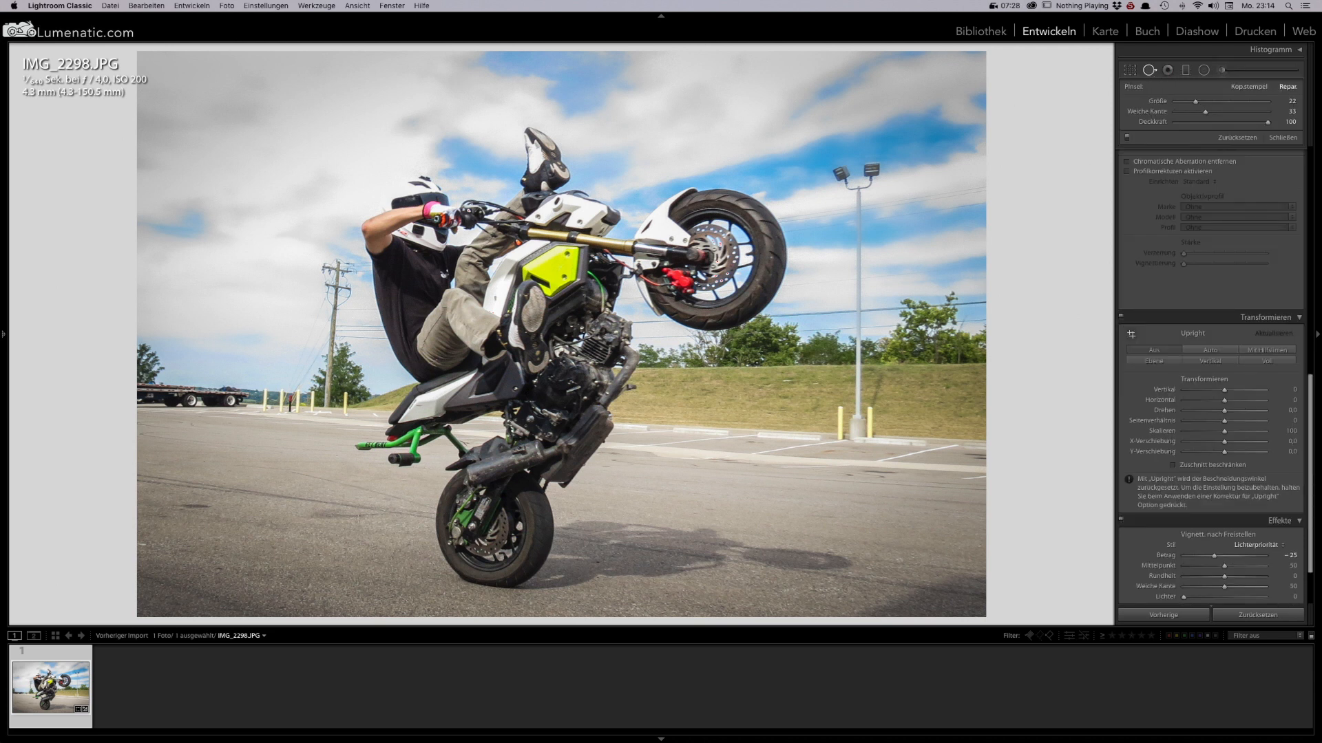
drag(204, 506, 155, 507)
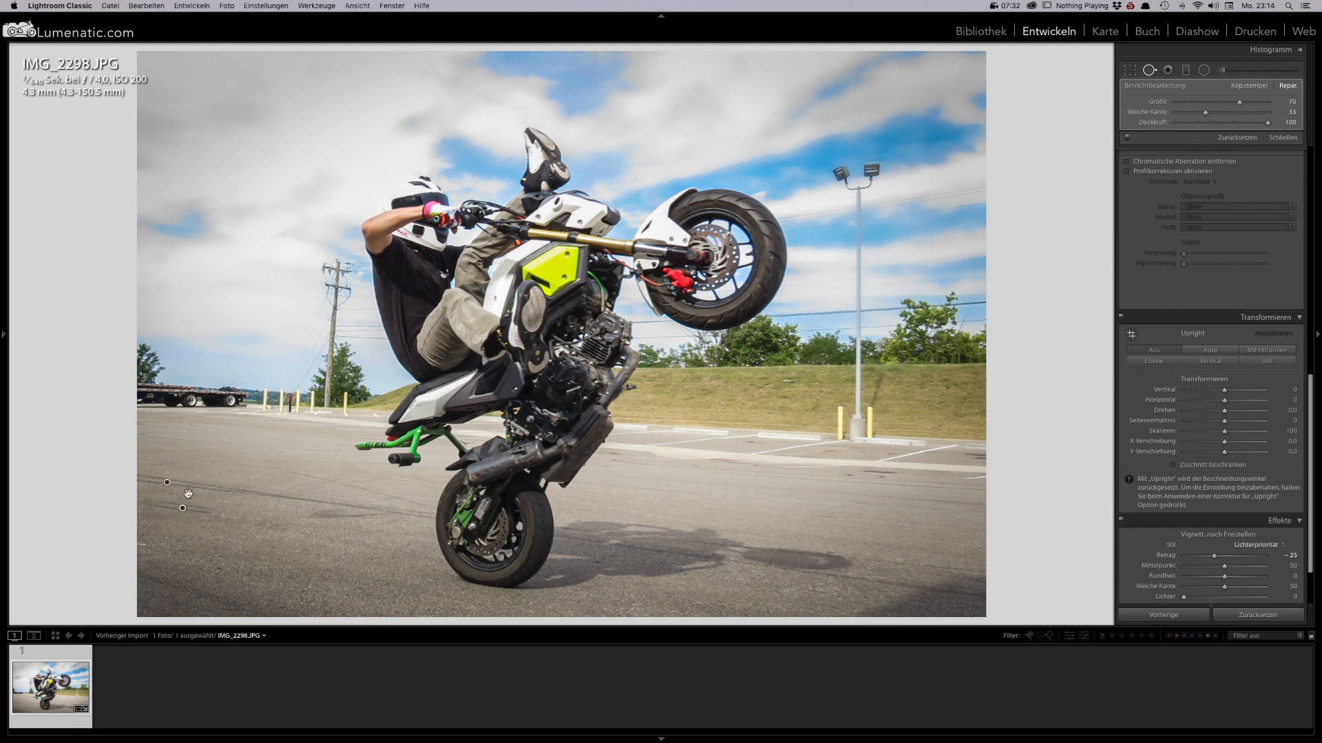
drag(249, 513, 271, 511)
scroll(146, 543, down, 4)
click(141, 543)
drag(165, 526, 179, 555)
click(1222, 69)
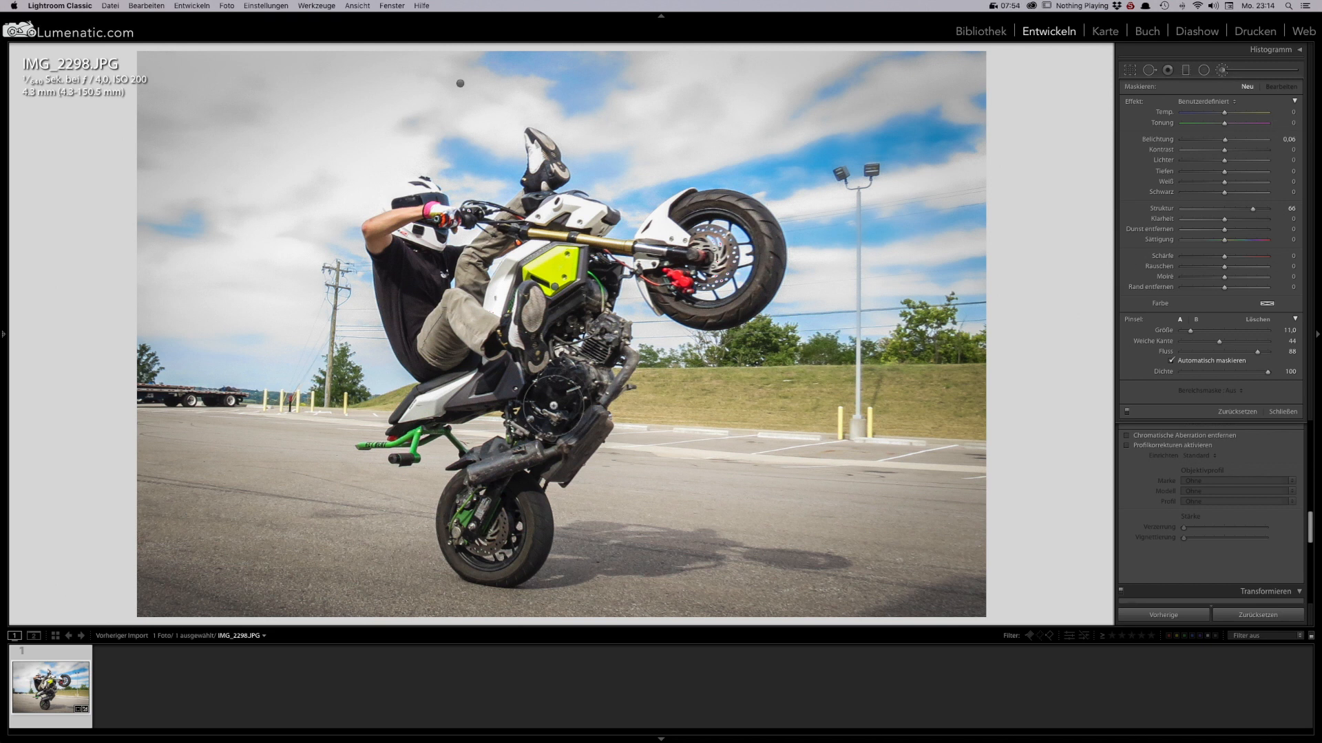
Open a copy of the photo with the Lightroom adjustments in Adobe Photoshop CC 2019.
right_click(53, 686)
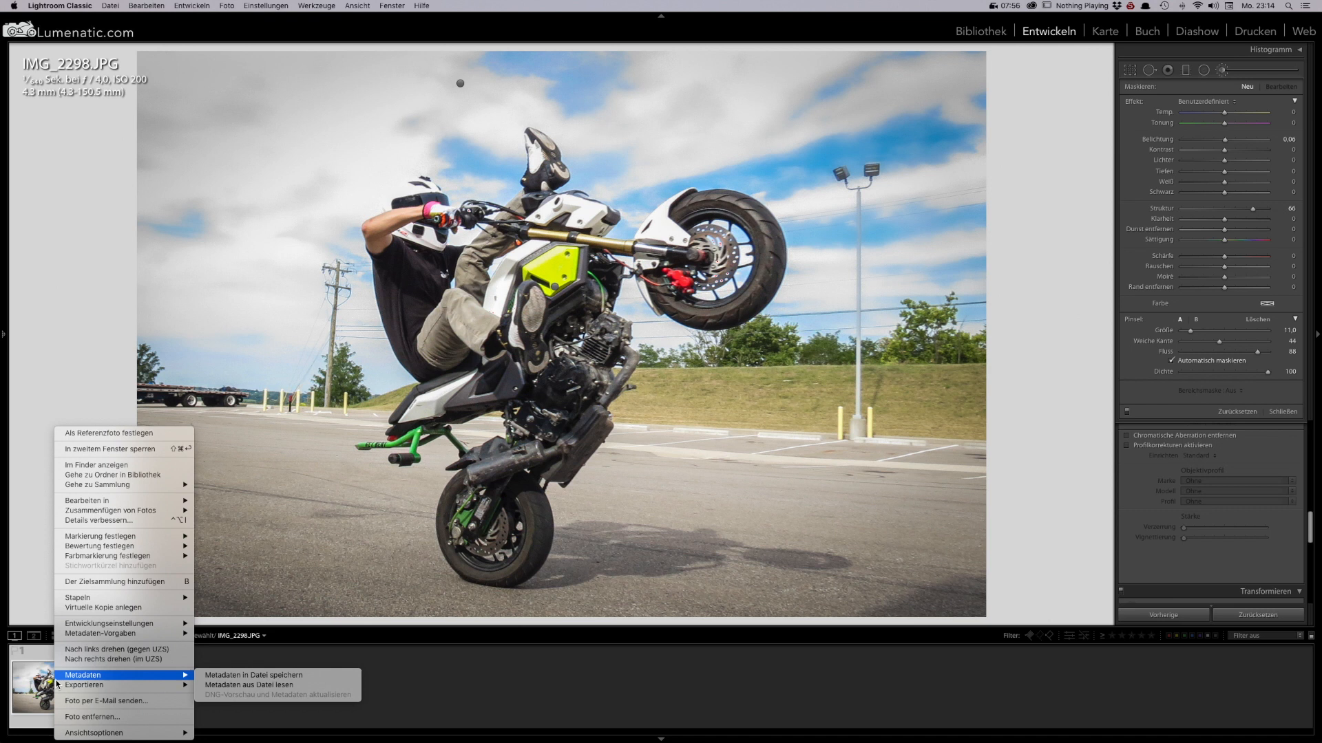
mouse_move(107, 503)
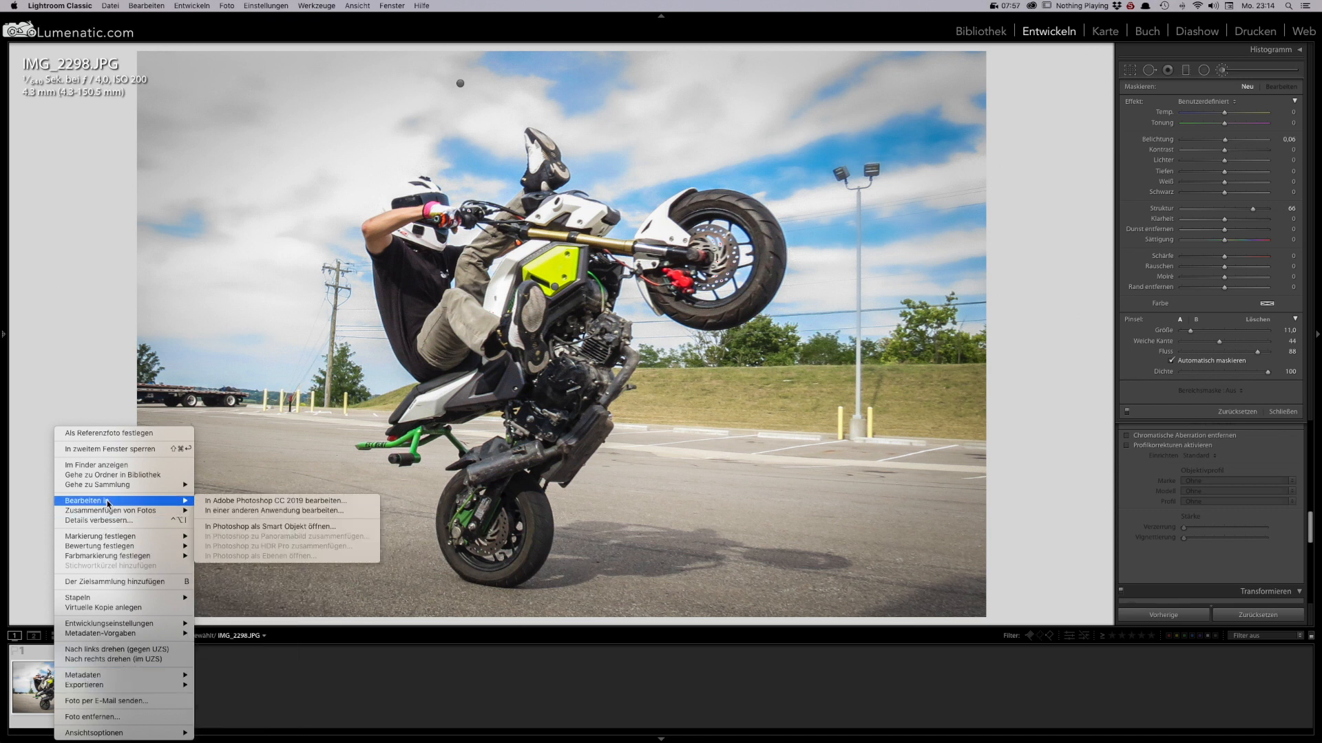
click(213, 501)
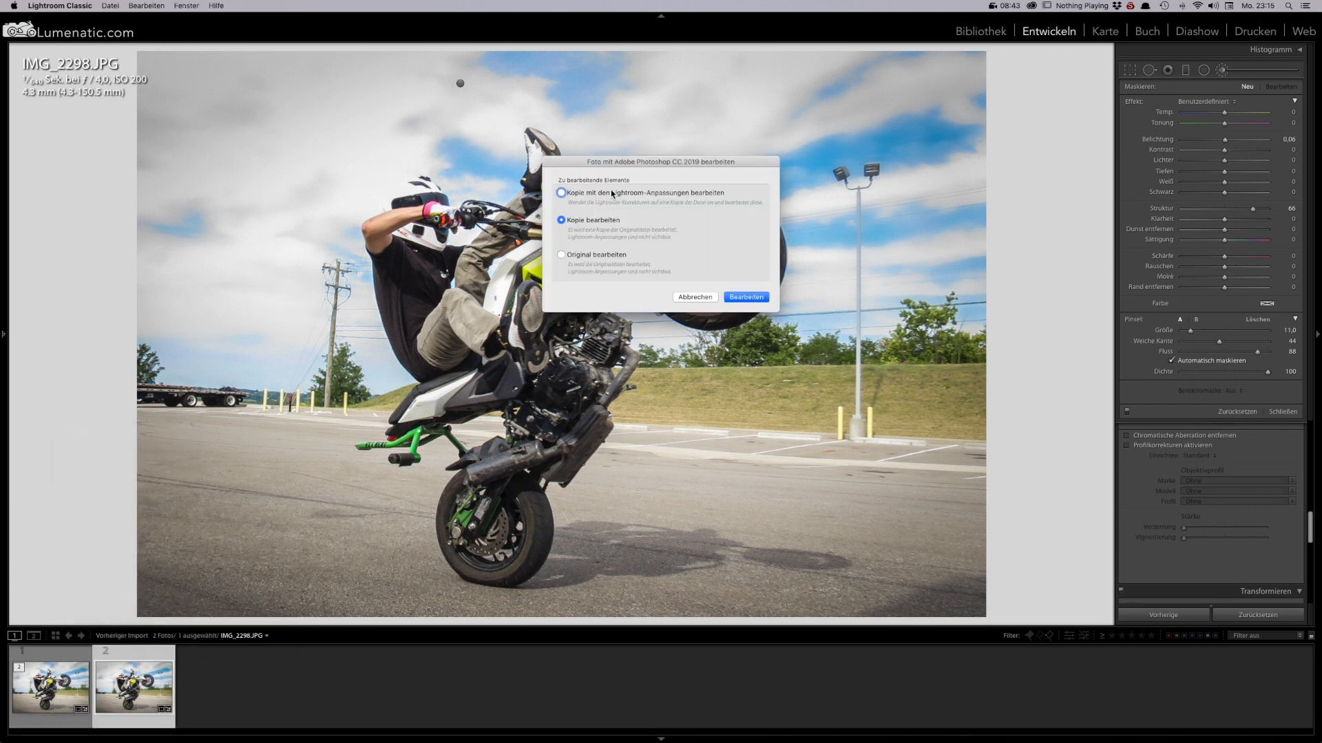
click(612, 193)
click(746, 297)
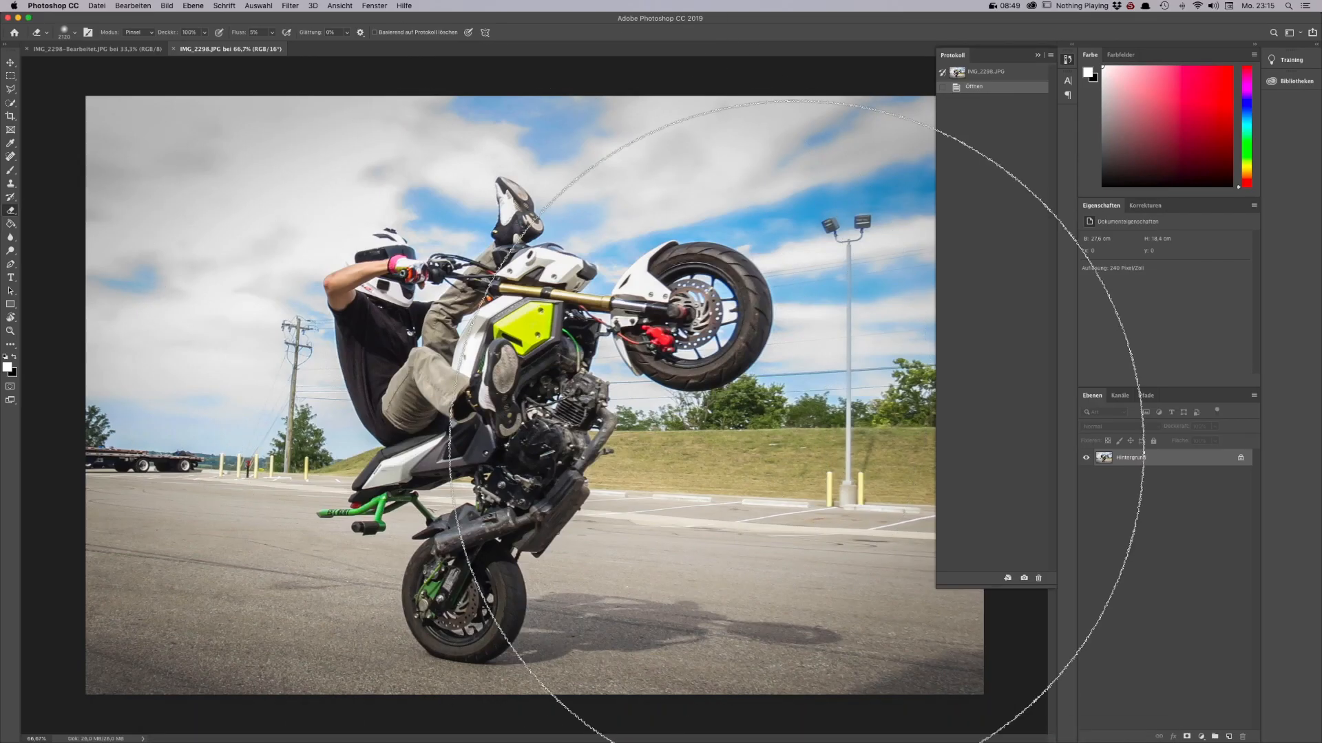
Duplicate the background layer and apply a High Pass (Hochpass) filter with a radius of about 2 pixels to the copy.
click(1037, 55)
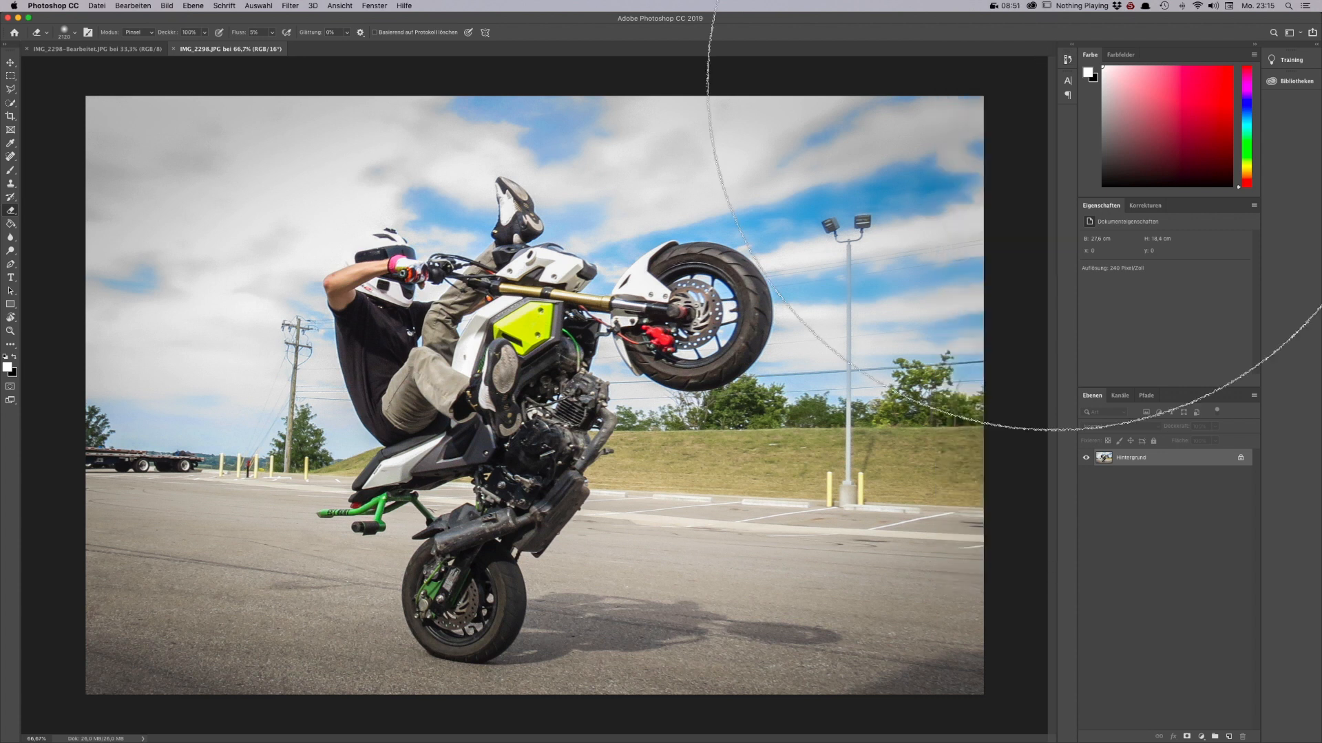
drag(1112, 461, 1229, 736)
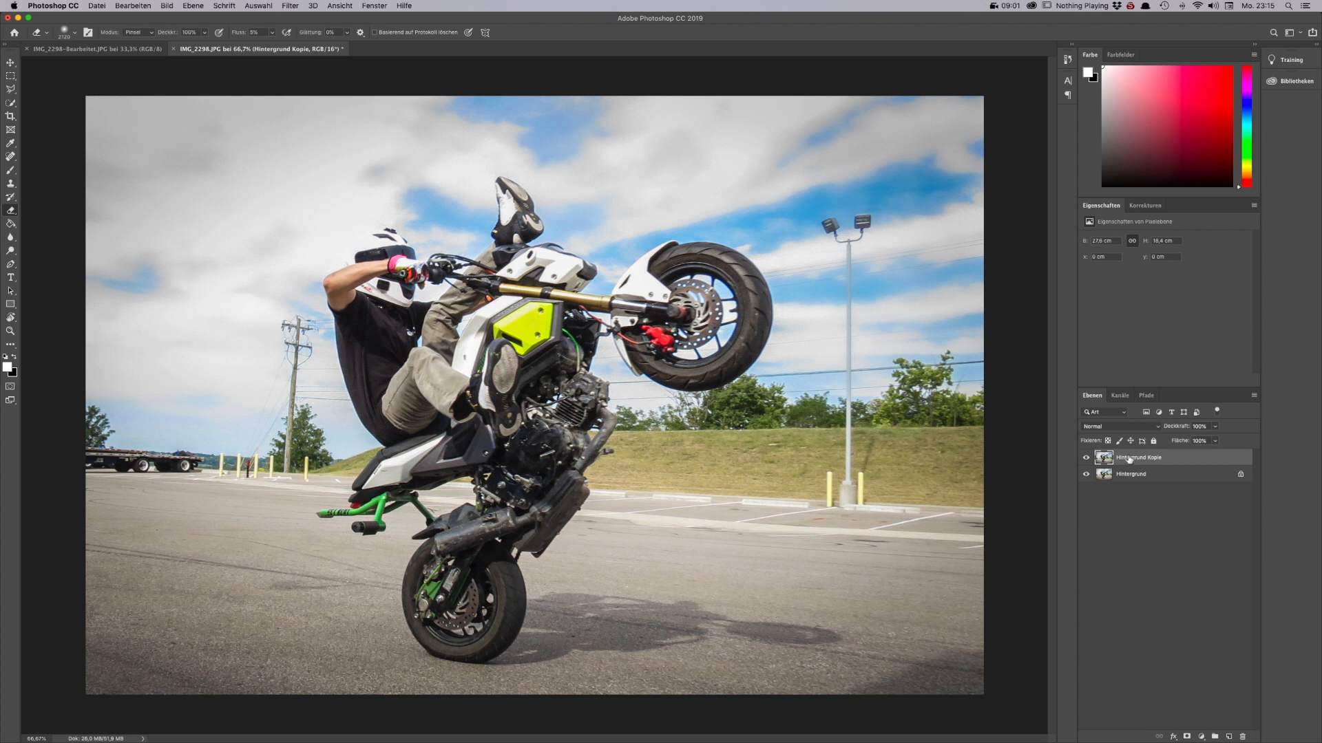
click(292, 5)
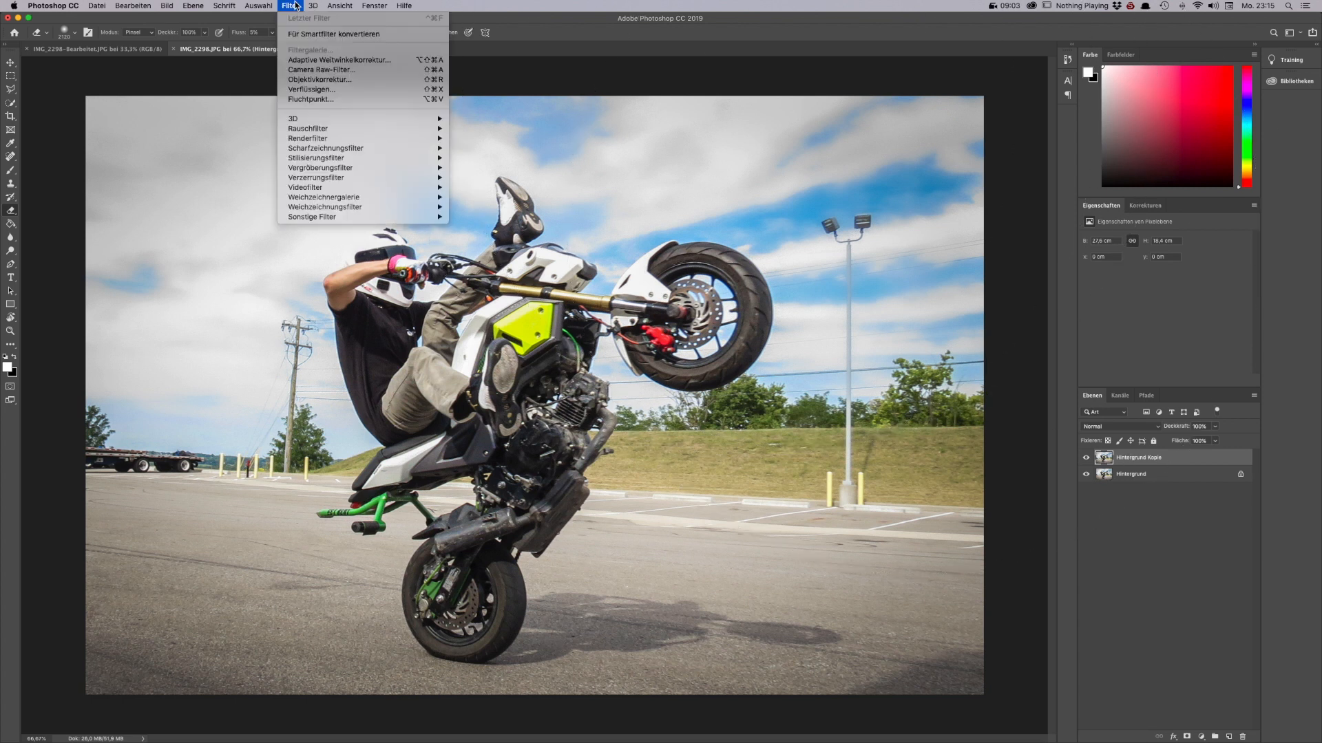
mouse_move(335, 217)
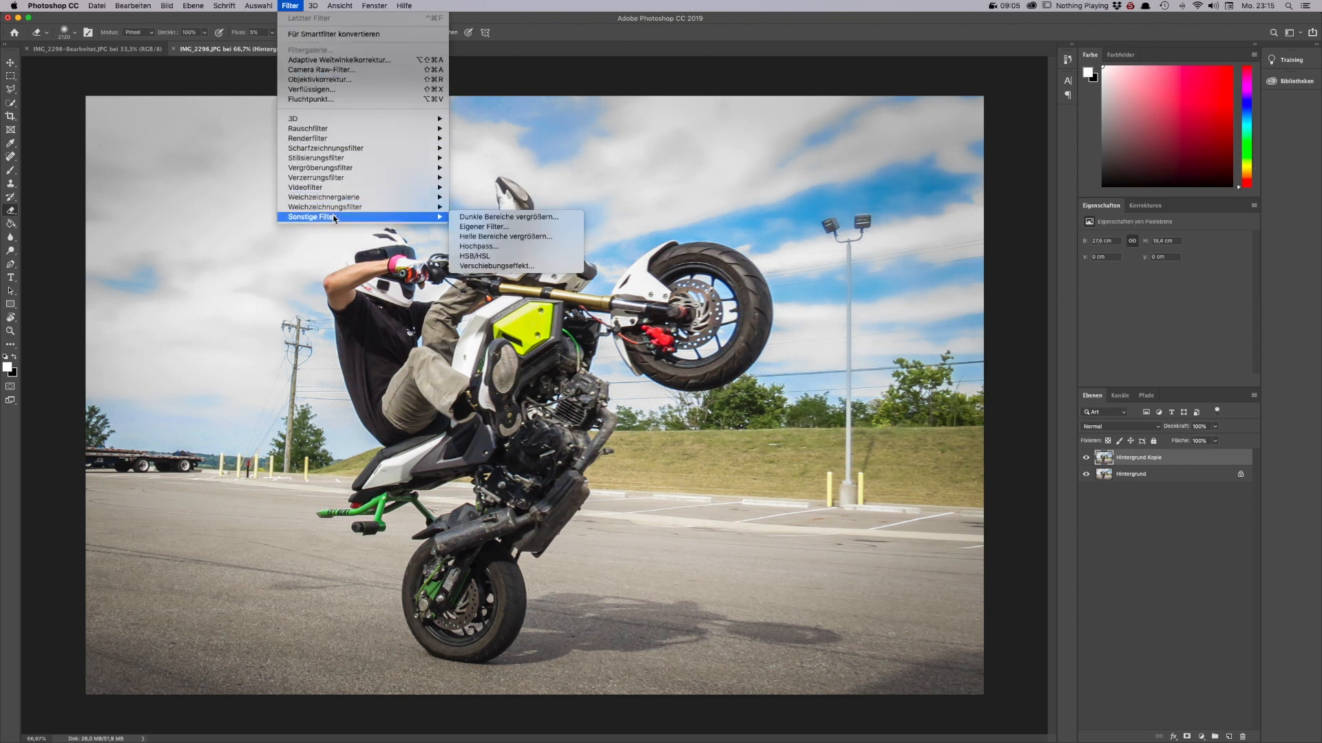
click(486, 246)
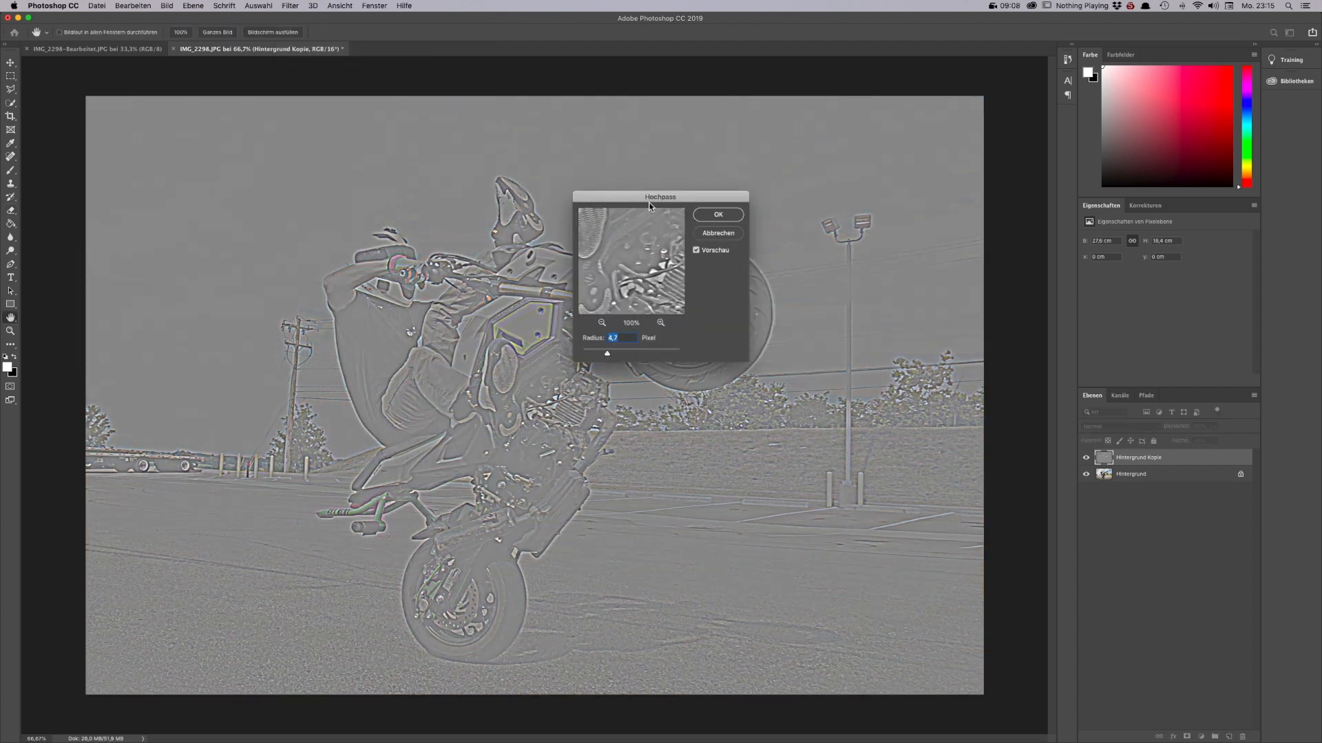
drag(649, 205, 1124, 84)
drag(1082, 233, 1068, 235)
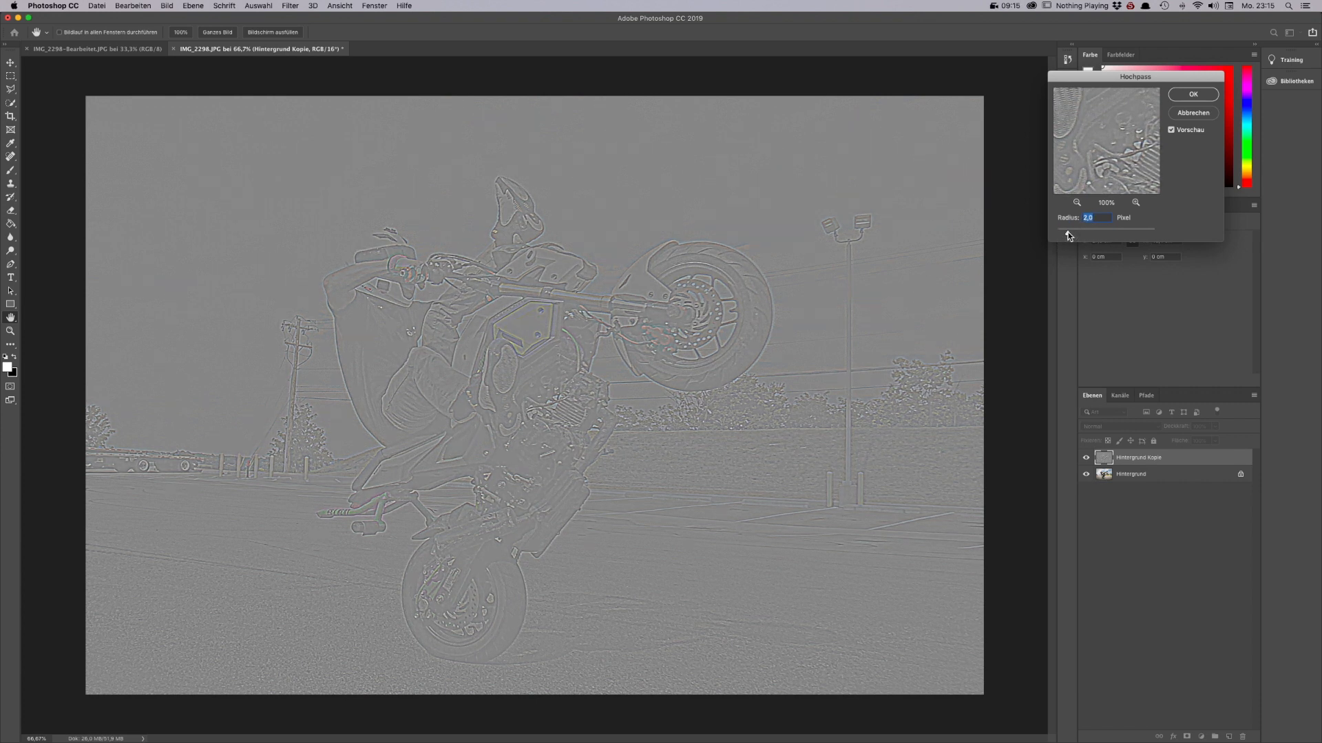
mouse_move(1069, 237)
mouse_down()
mouse_move(1086, 233)
mouse_move(1066, 237)
mouse_up()
click(1067, 237)
drag(1068, 237, 1068, 237)
click(1187, 96)
Set the High Pass layer's blend mode to Overlay (Ineinanderkopieren).
key(e)
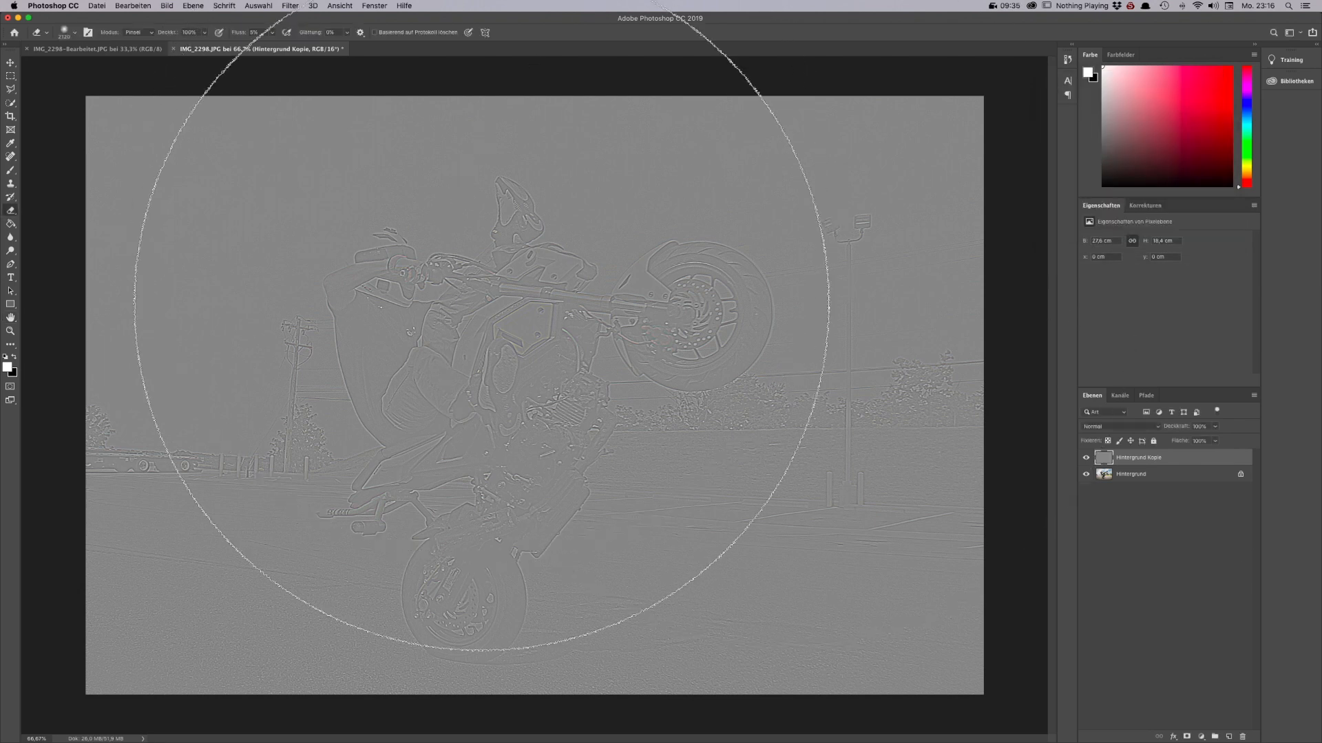
click(1094, 429)
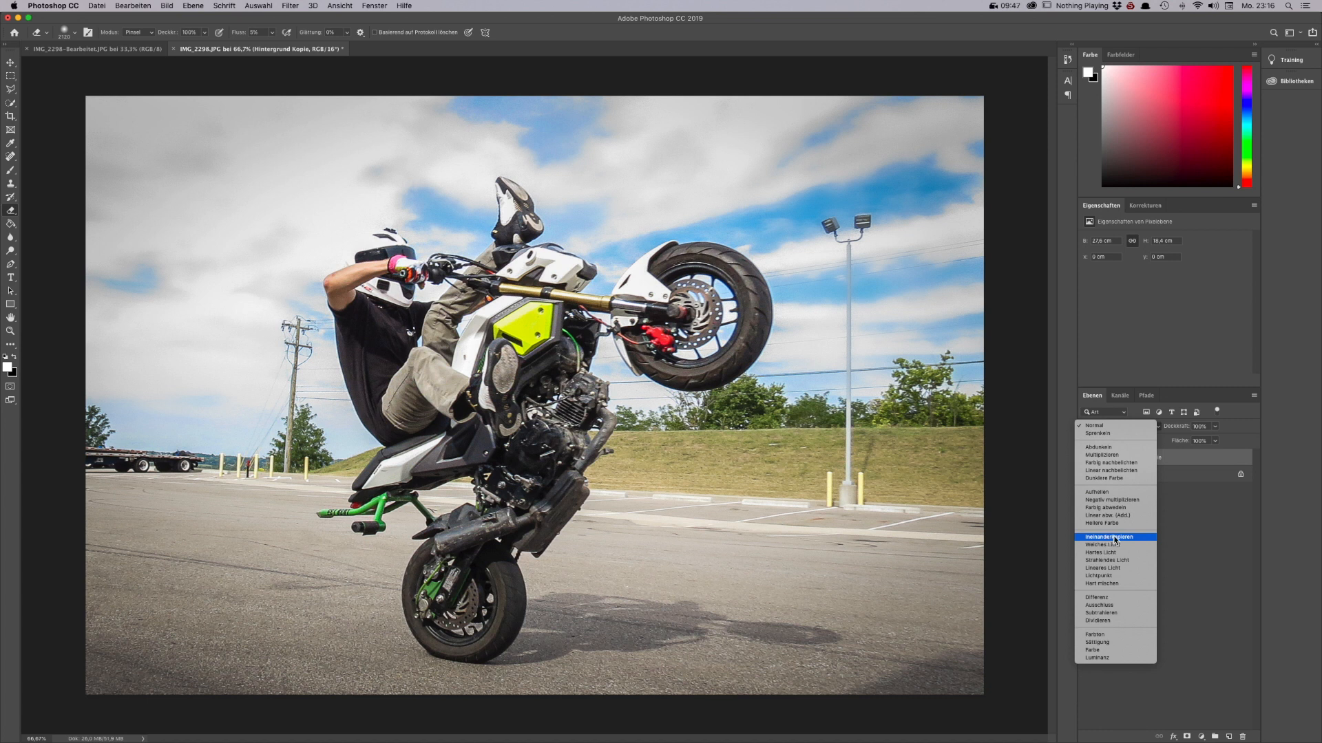
click(1115, 538)
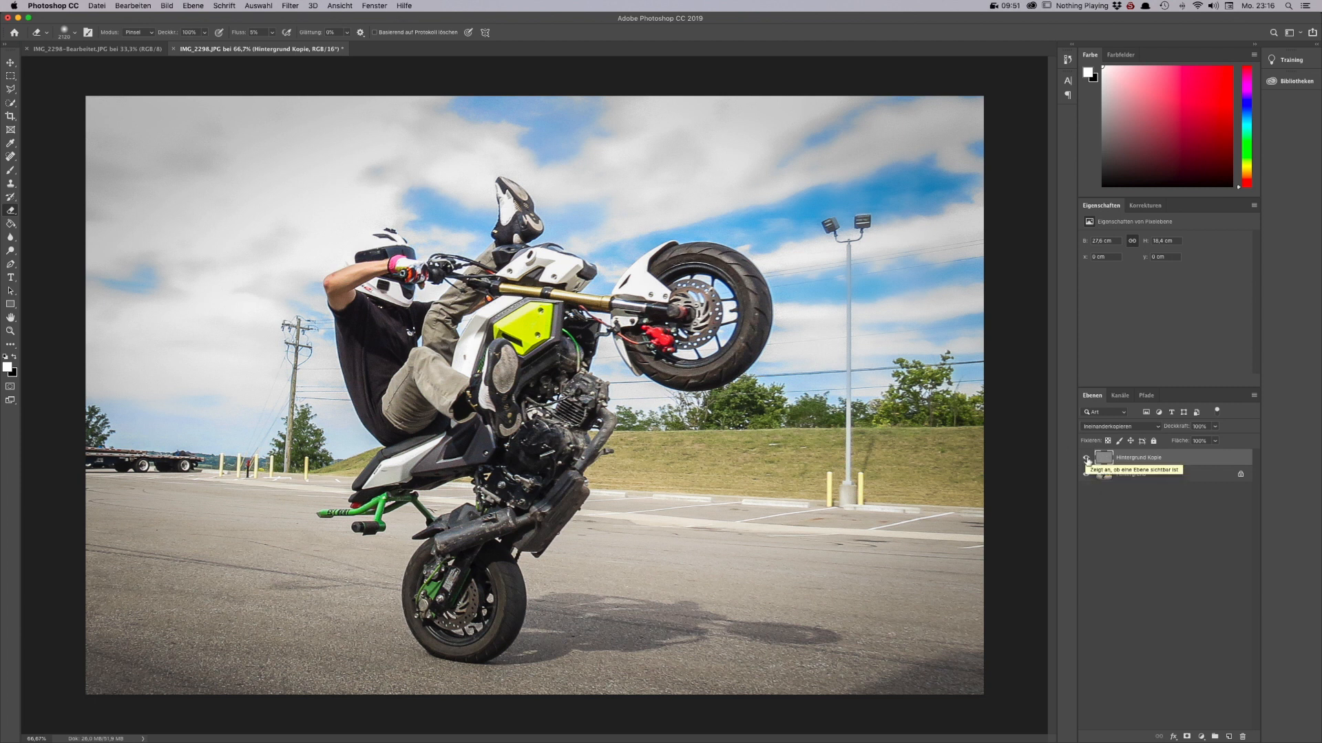
Compare the motorcycle's sharpness up close with the High Pass layer hidden and shown.
click(1087, 459)
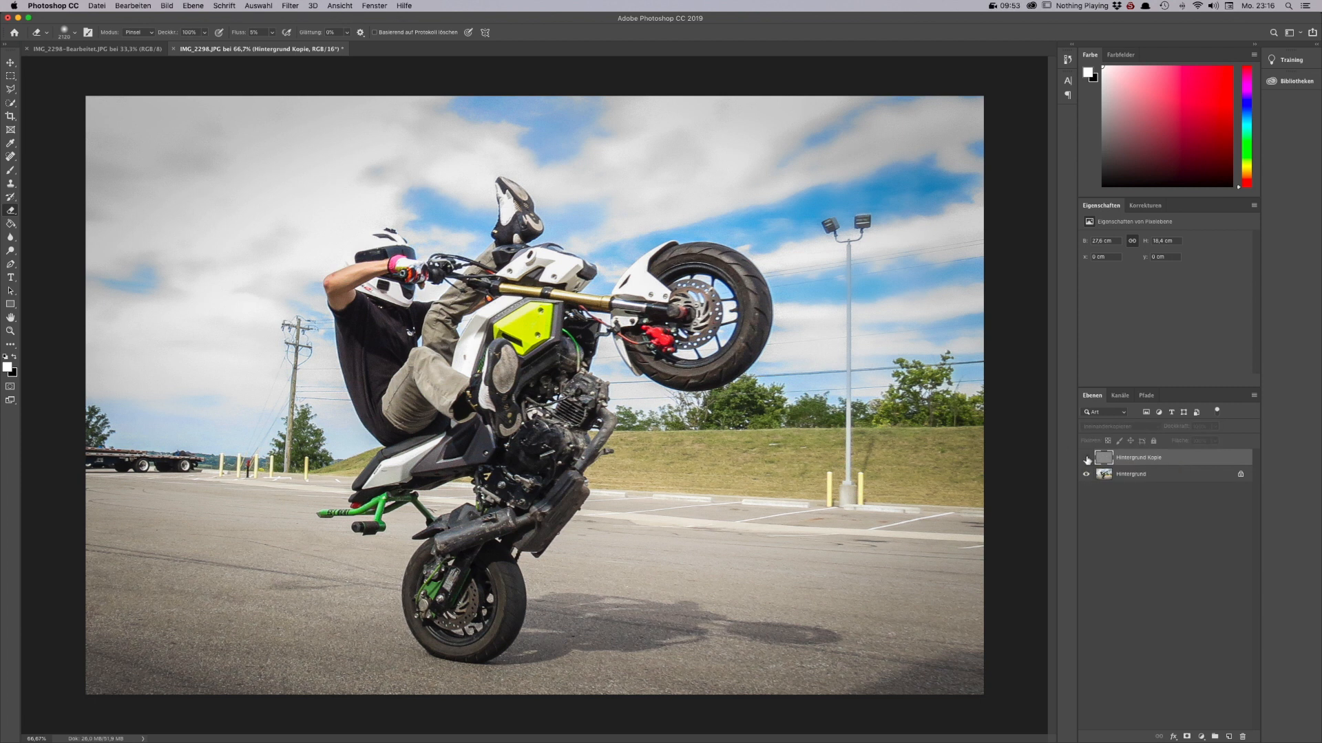
scroll(515, 351, up, 2)
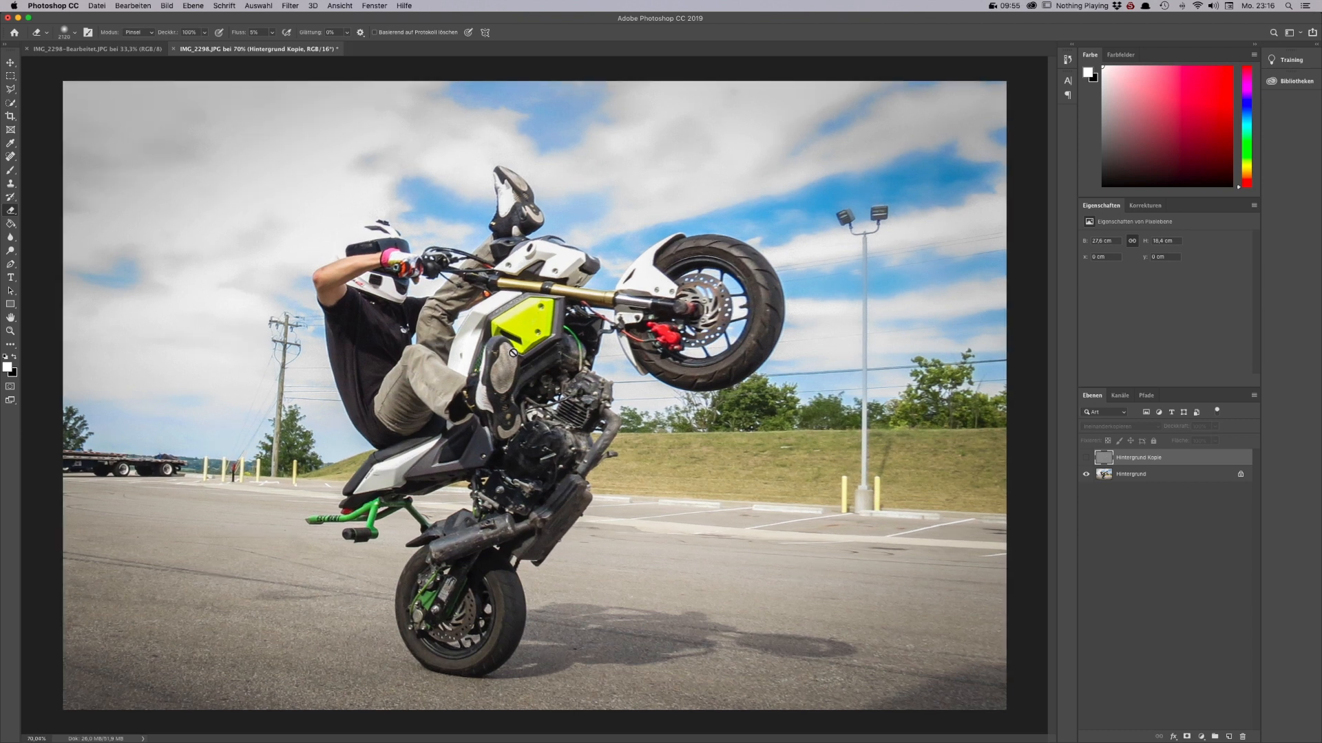
scroll(513, 352, up, 10)
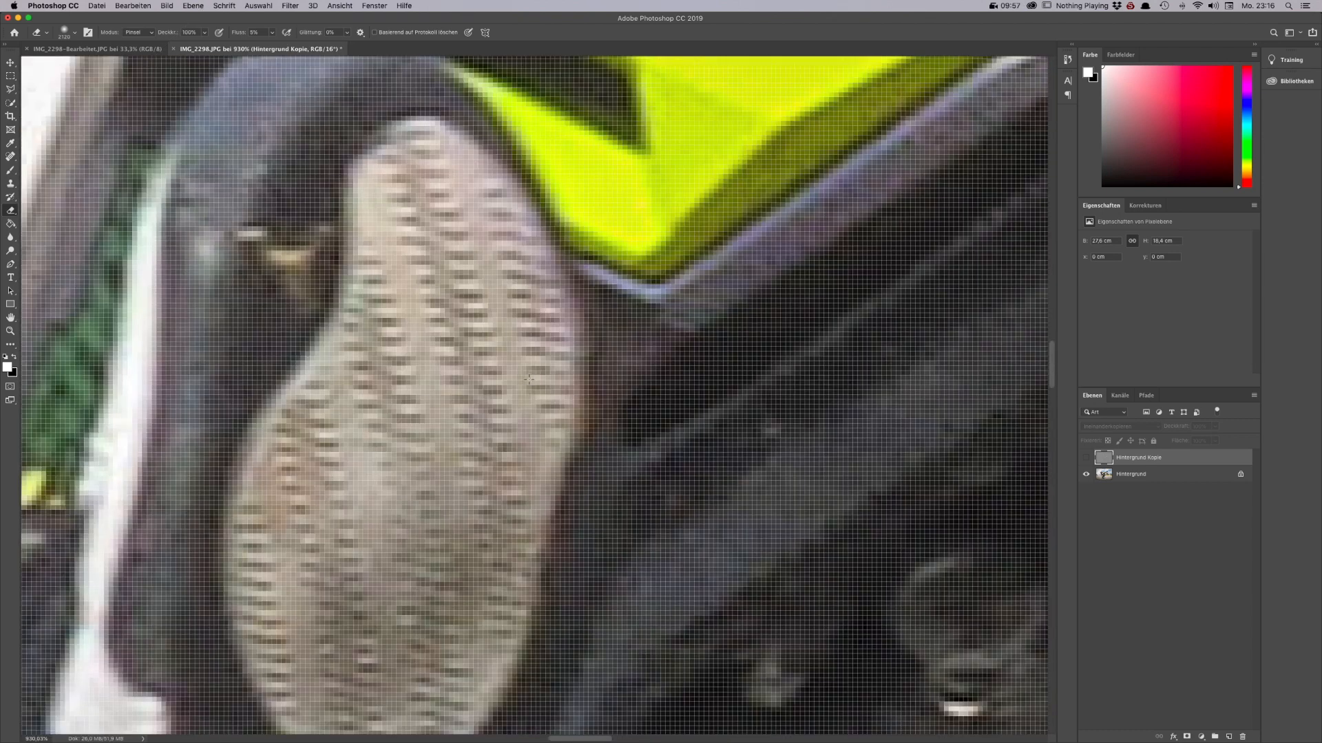
scroll(528, 380, down, 12)
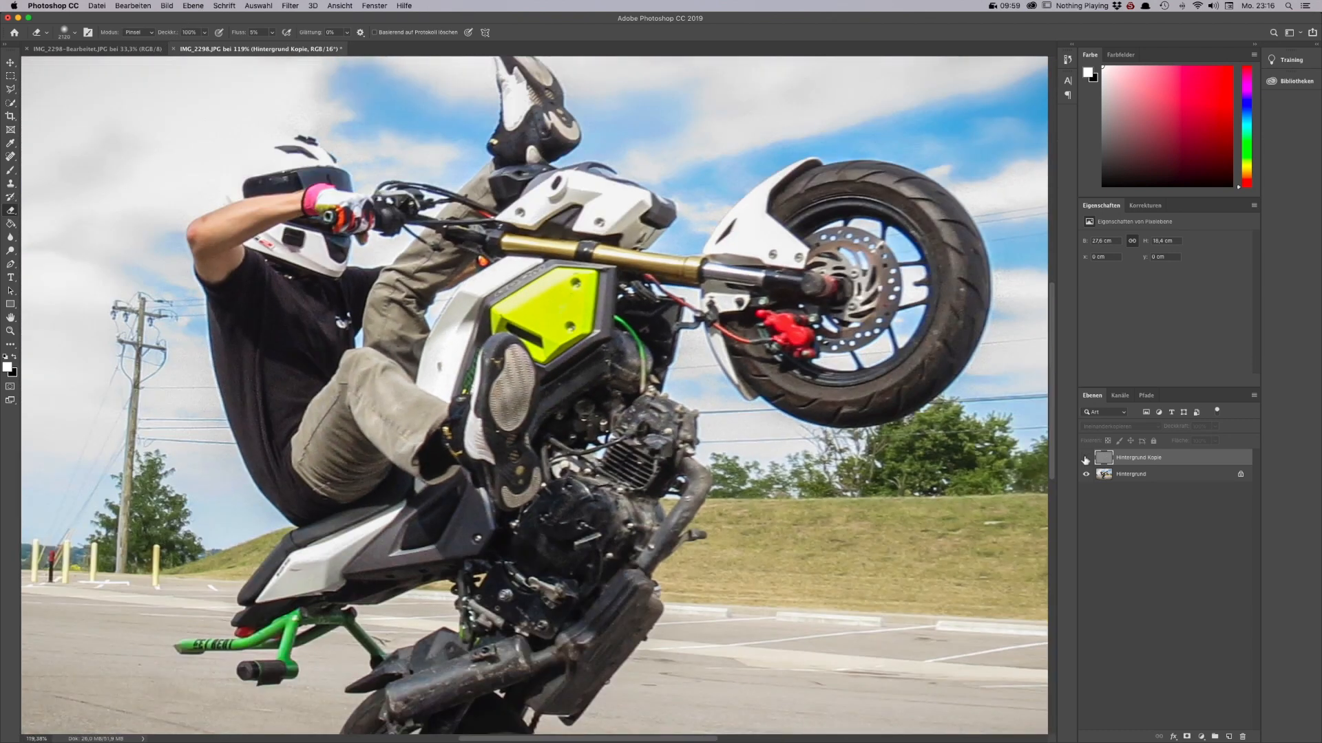
click(1086, 459)
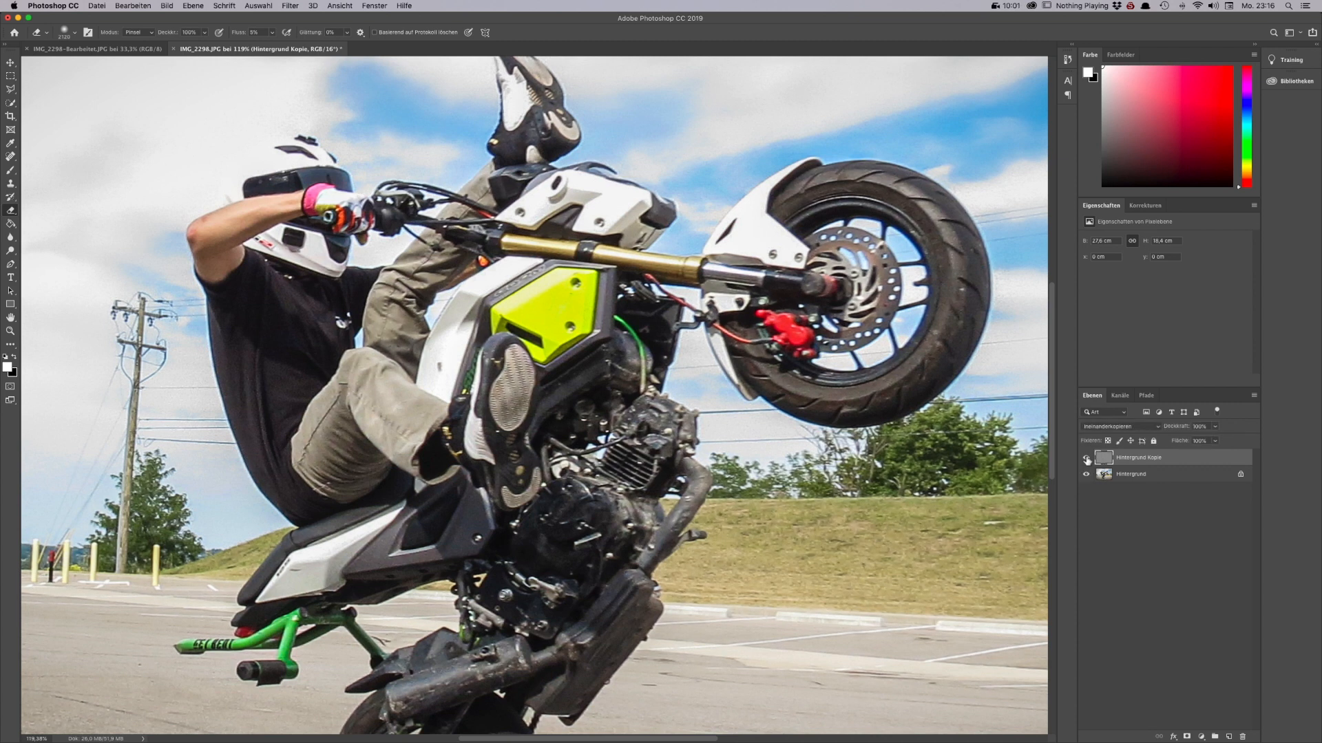
click(1086, 458)
click(1086, 459)
click(1087, 458)
click(1086, 458)
click(1087, 458)
click(1087, 458)
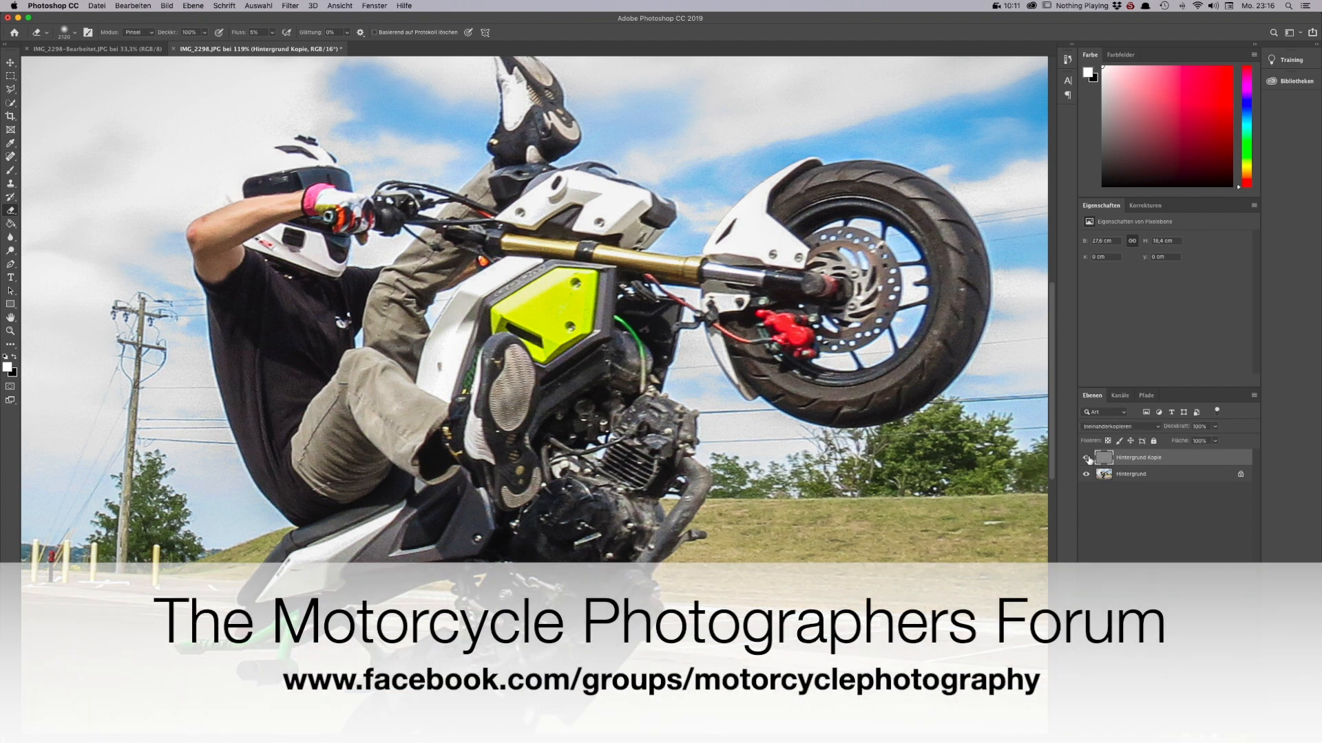
scroll(588, 446, down, 6)
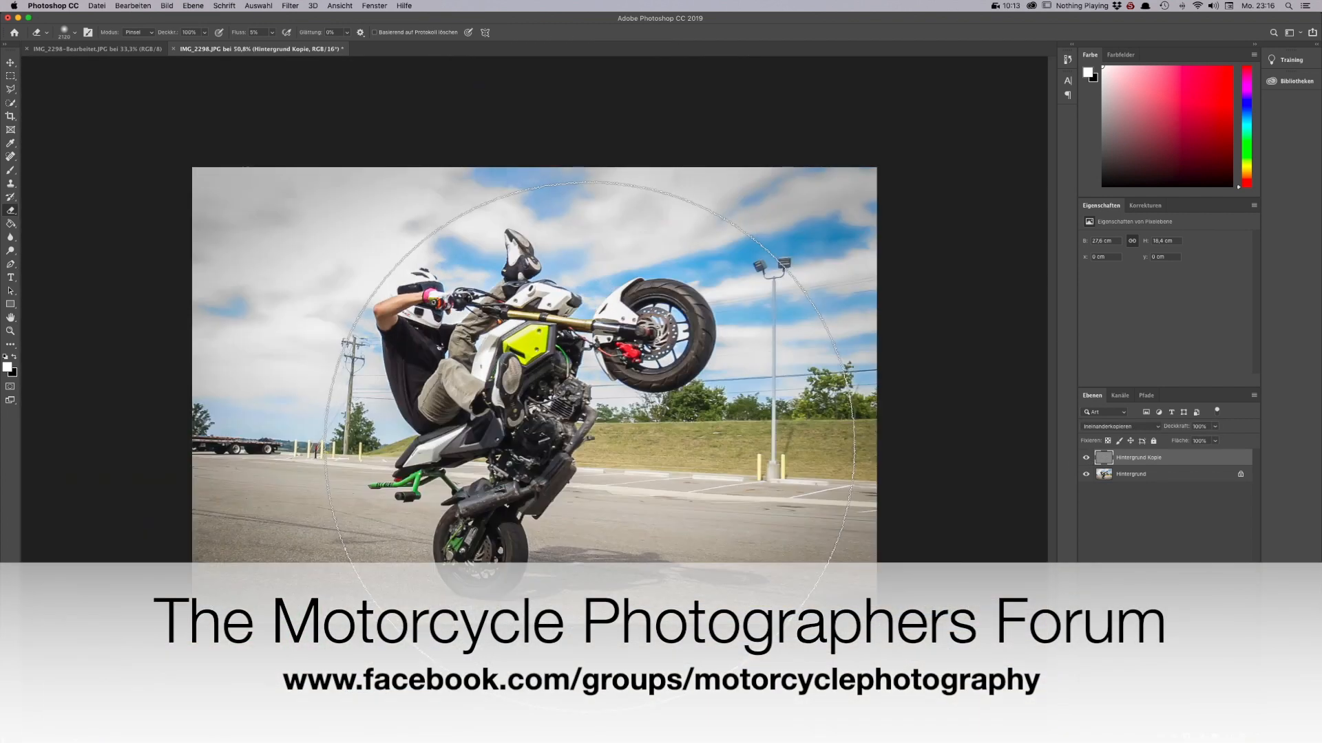
scroll(588, 446, down, 4)
scroll(589, 444, up, 3)
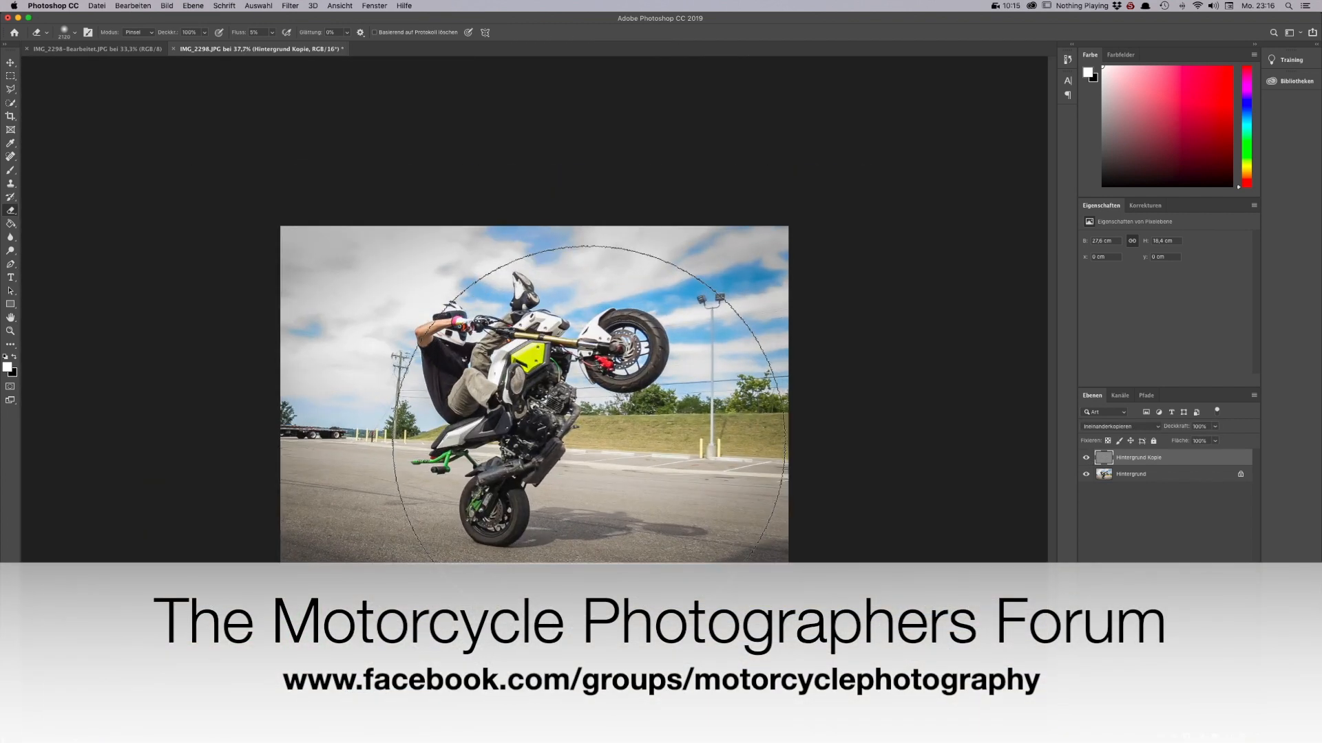
scroll(589, 442, up, 3)
right_click(576, 413)
key(Escape)
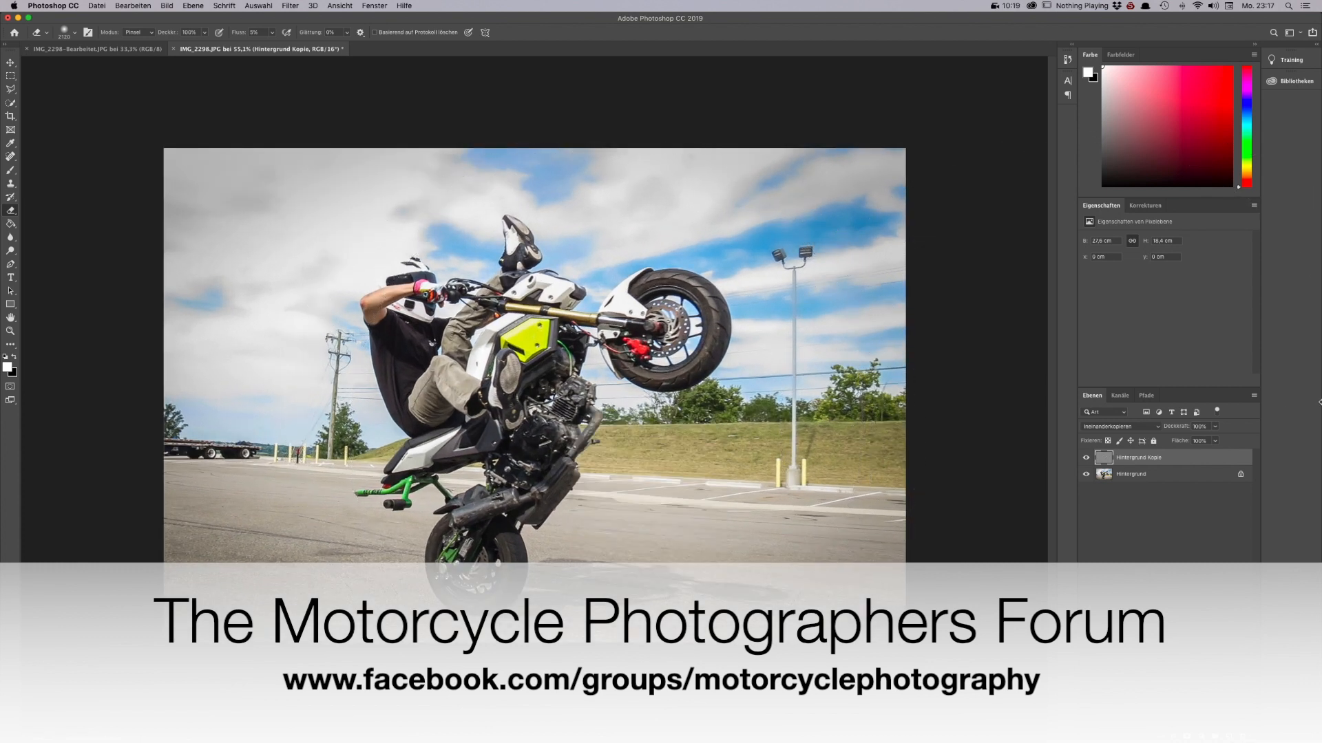